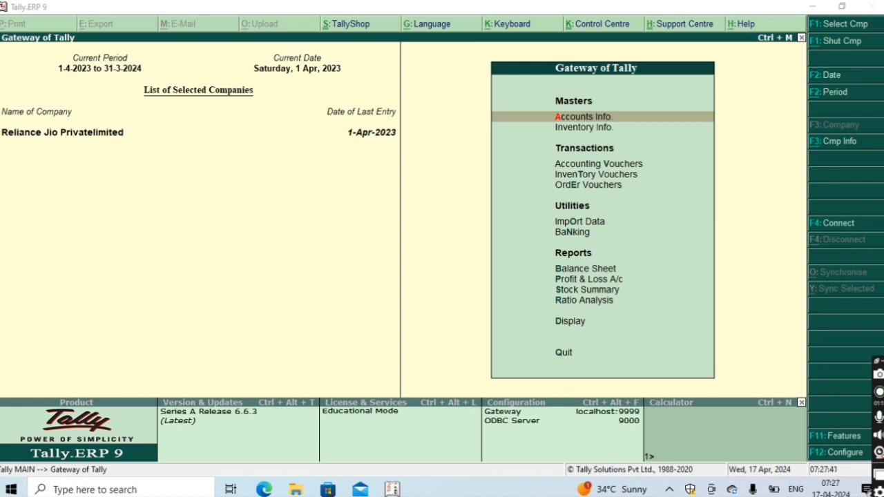
Step: Check that tracking numbers, rejection notes and material in and out vouchers are enabled in the company's inventory features, and accept the settings
{"action": "left_click", "coordinate": [848, 437]}
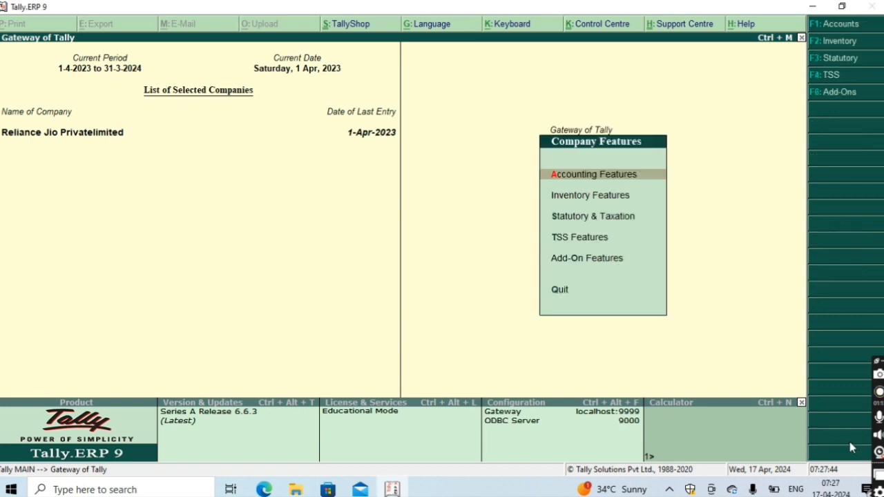
{"action": "left_click", "coordinate": [574, 198]}
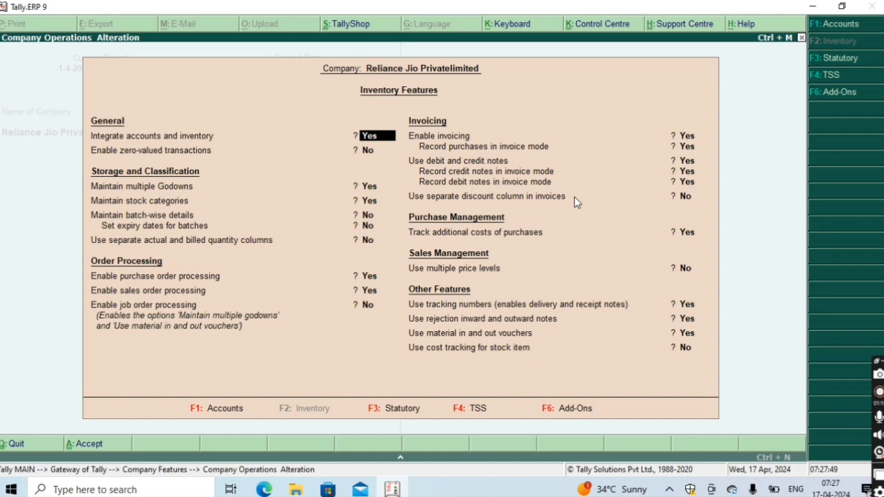
{"action": "key", "text": "Return"}
{"action": "key", "text": "Return"}
{"action": "key", "text": "Return"}
{"action": "key", "text": "Return"}
{"action": "key", "text": "Return"}
{"action": "key", "text": "Return"}
{"action": "key", "text": "Return"}
{"action": "key", "text": "Return"}
{"action": "key", "text": "Return"}
{"action": "key", "text": "Return"}
{"action": "key", "text": "Return"}
{"action": "key", "text": "Return"}
{"action": "key", "text": "Return"}
{"action": "key", "text": "Return"}
{"action": "key", "text": "Return"}
{"action": "key", "text": "Return"}
{"action": "key", "text": "Return"}
{"action": "key", "text": "Return"}
{"action": "key", "text": "Return"}
{"action": "key", "text": "Return"}
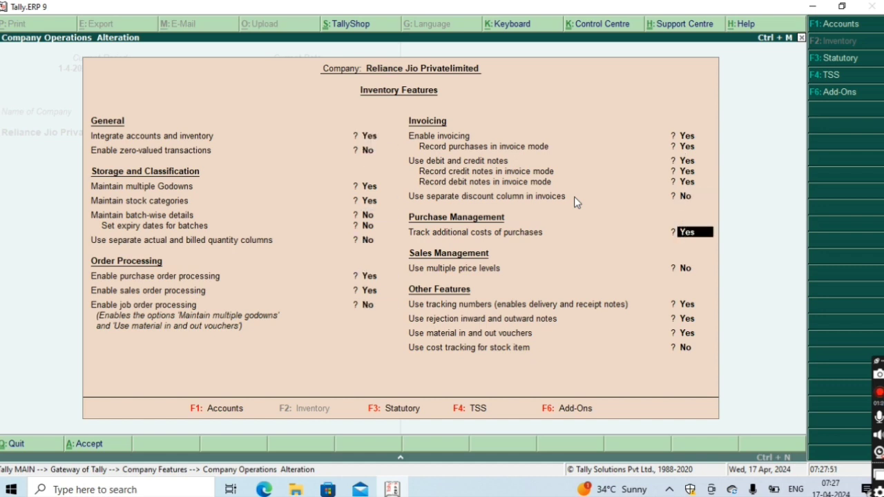
{"action": "key", "text": "Up"}
{"action": "key", "text": "Up"}
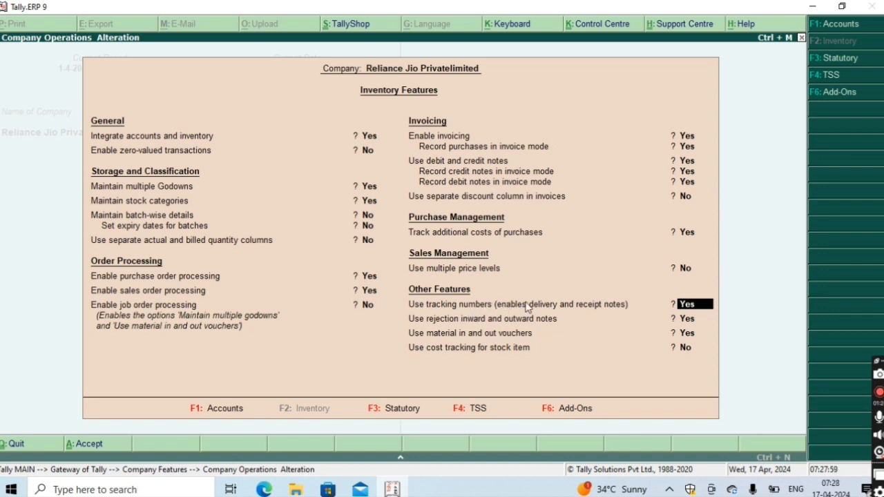
{"action": "key", "text": "Return"}
{"action": "key", "text": "Return"}
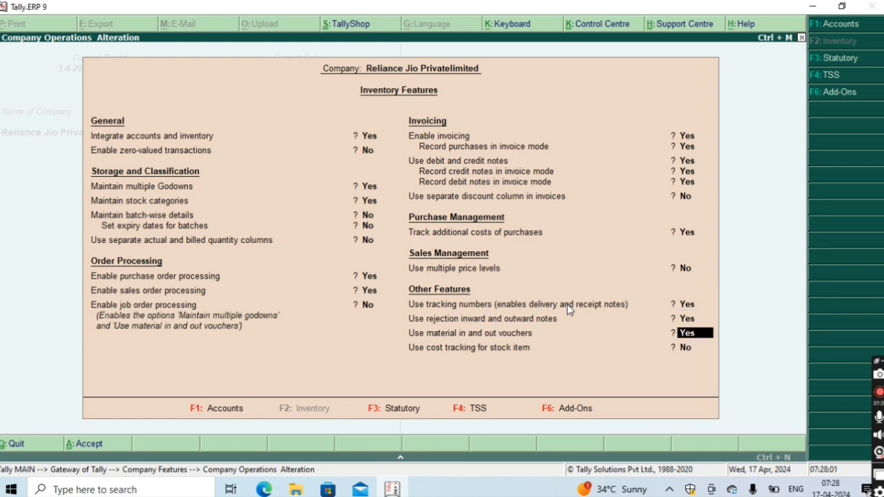
{"action": "key", "text": "ctrl+a"}
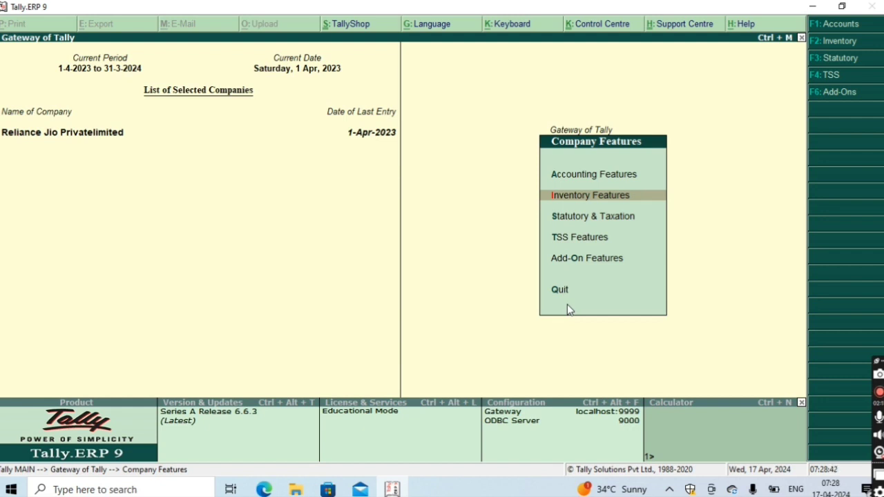
{"action": "key", "text": "Escape"}
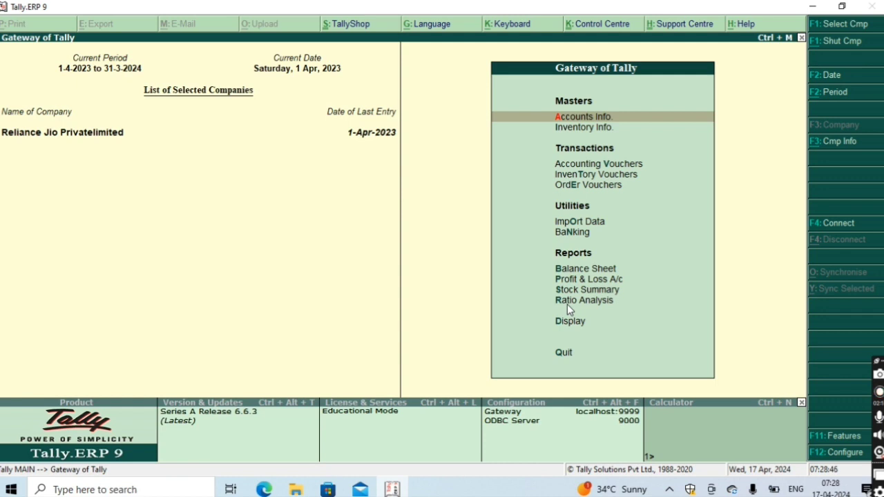
Step: Start a new Delivery Note inventory voucher and leave its reference number blank
{"action": "key", "text": "Down"}
{"action": "key", "text": "Down"}
{"action": "key", "text": "Down"}
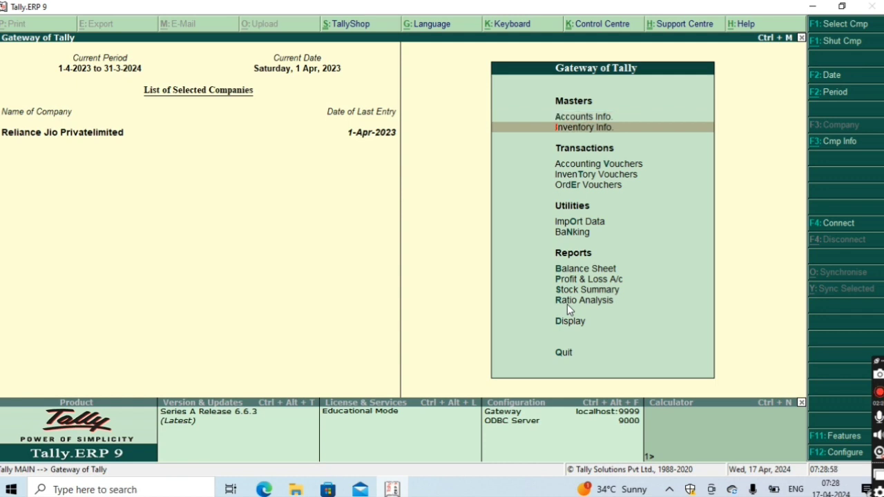
{"action": "key", "text": "Return"}
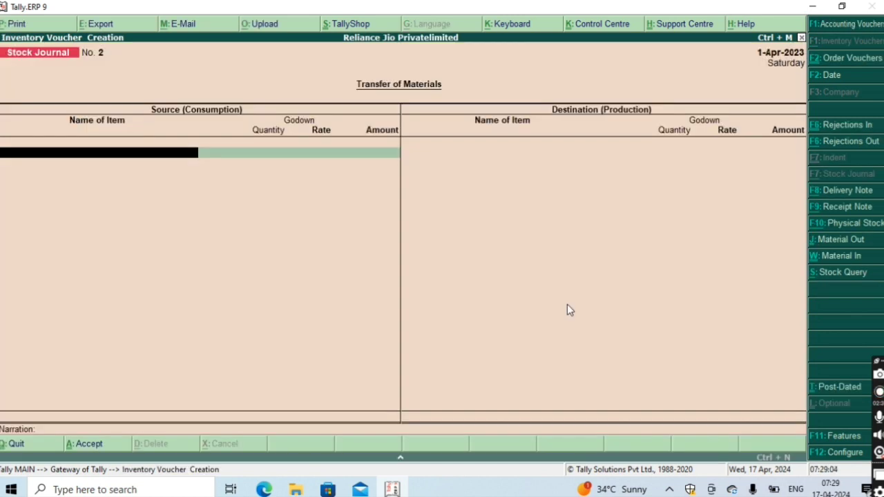
{"action": "key", "text": "F8"}
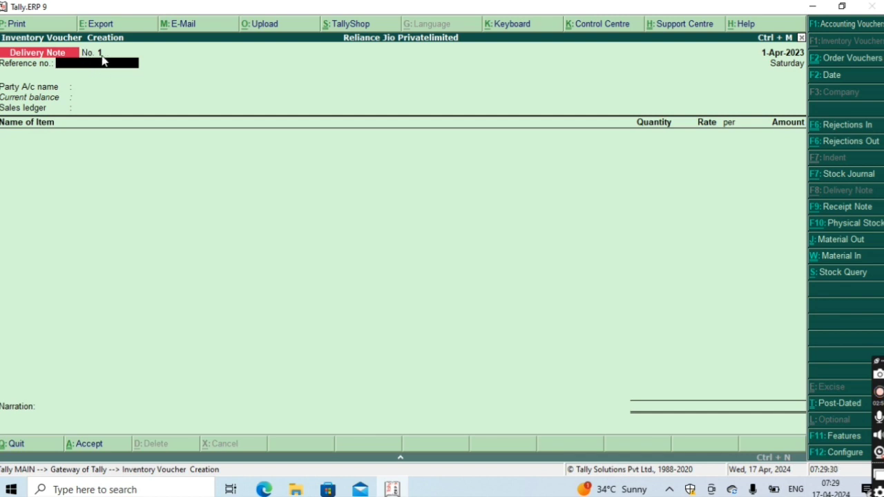
{"action": "key", "text": "Return"}
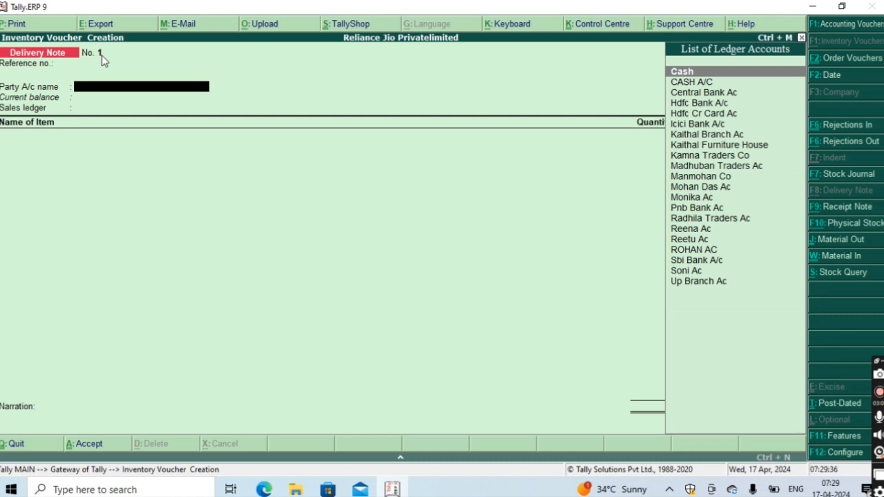
Step: Create a party ledger named Radhika Traders under Sundry Debtors for the delivery note, keeping the remaining ledger defaults
{"action": "left_click", "coordinate": [101, 55]}
{"action": "key", "text": "alt+c"}
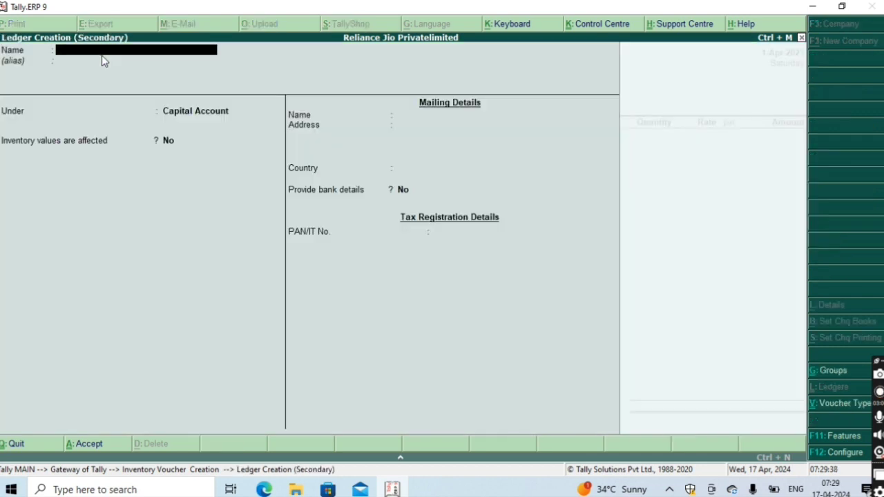
{"action": "type", "text": "Radhika Traders"}
{"action": "key", "text": "Return"}
{"action": "key", "text": "Return"}
{"action": "type", "text": "Su"}
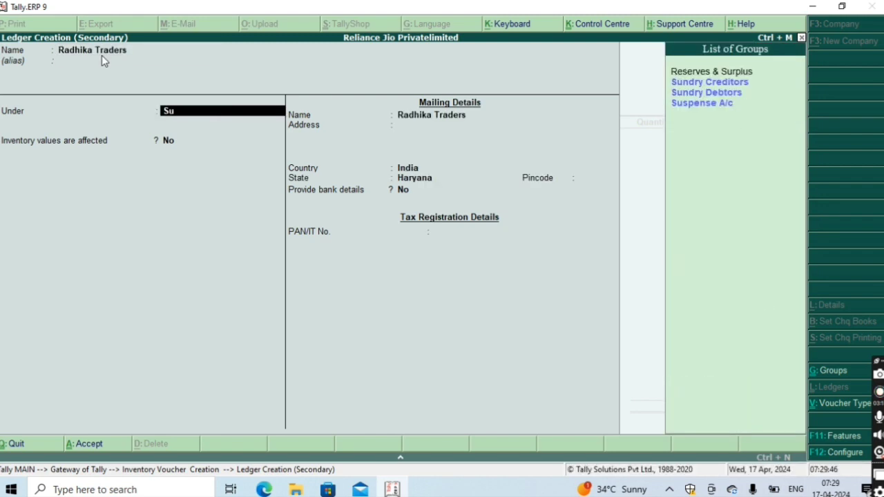
{"action": "type", "text": "ndry"}
{"action": "key", "text": "Down"}
{"action": "key", "text": "Down"}
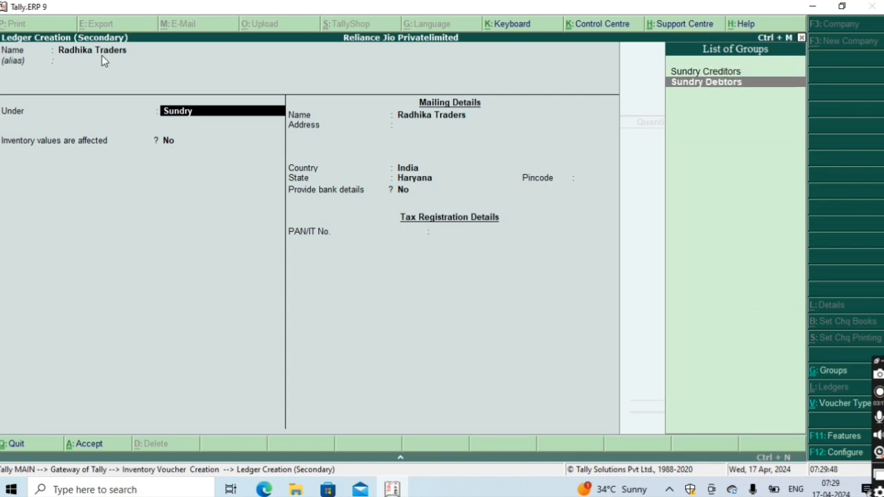
{"action": "key", "text": "Return"}
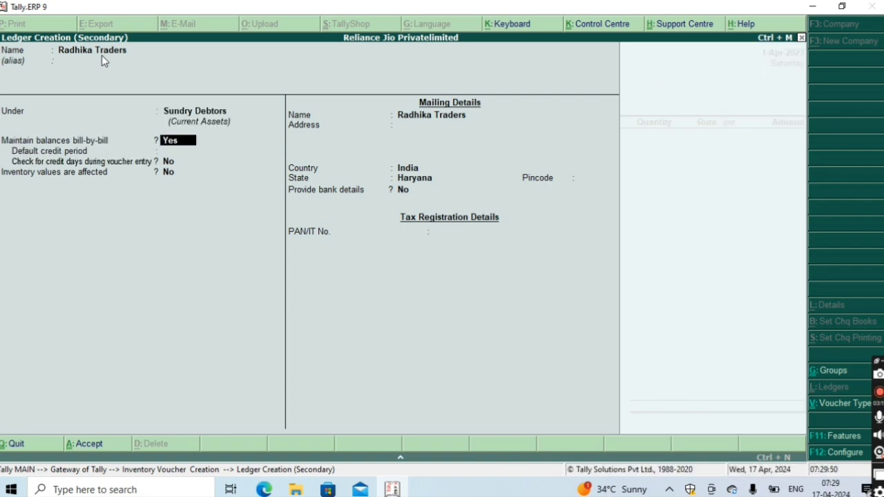
{"action": "key", "text": "ctrl+a"}
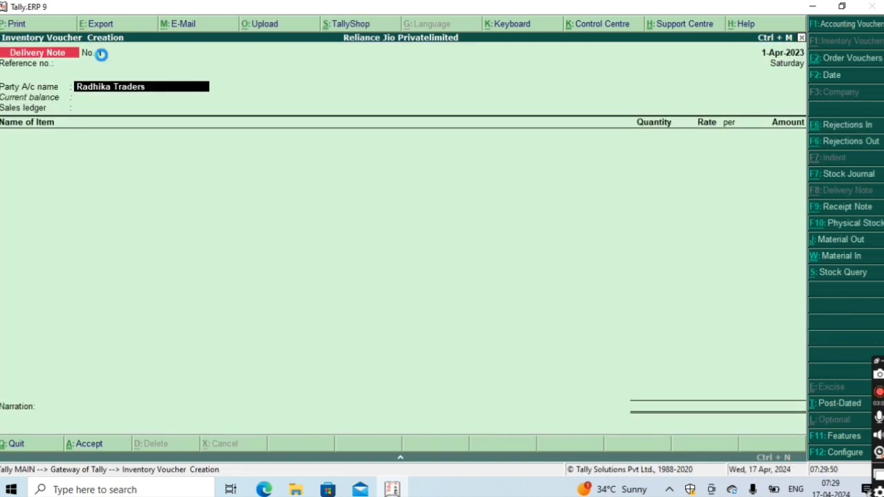
Step: Fill in the order details with no order number, payment mode Online, other references No and terms of delivery 5days
{"action": "key", "text": "Return"}
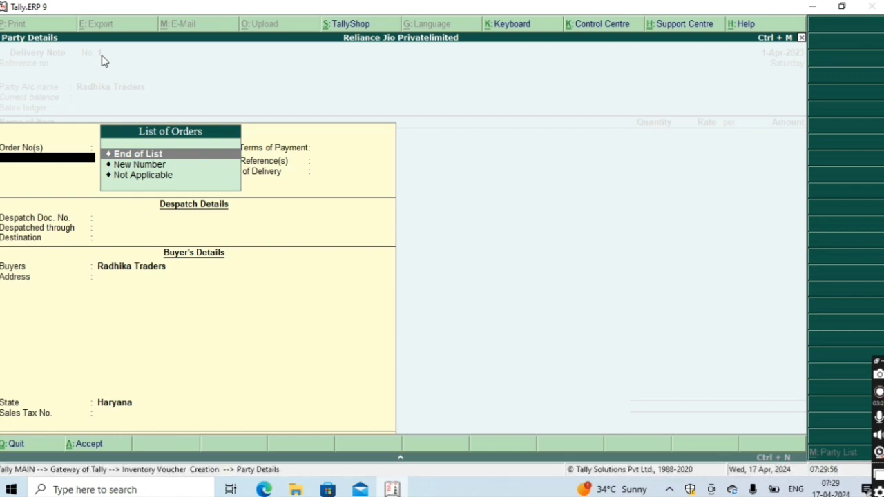
{"action": "key", "text": "Return"}
{"action": "key", "text": "Return"}
{"action": "type", "text": "\\"}
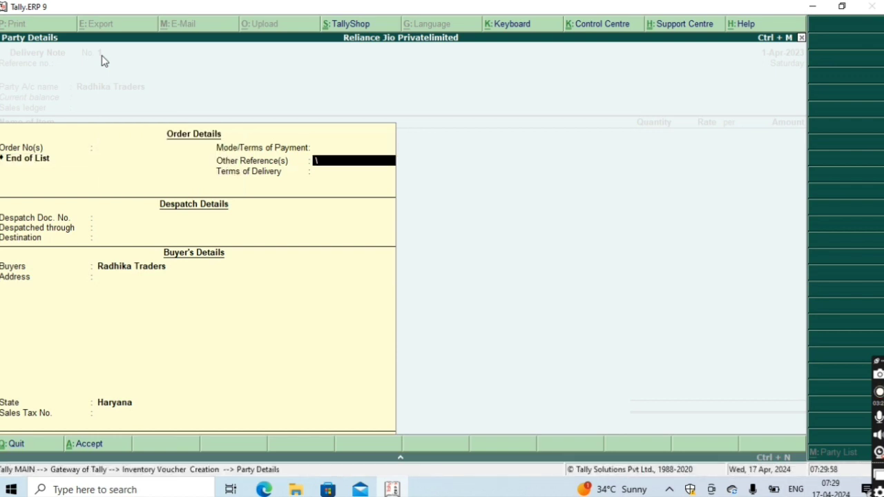
{"action": "key", "text": "BackSpace"}
{"action": "key", "text": "BackSpace"}
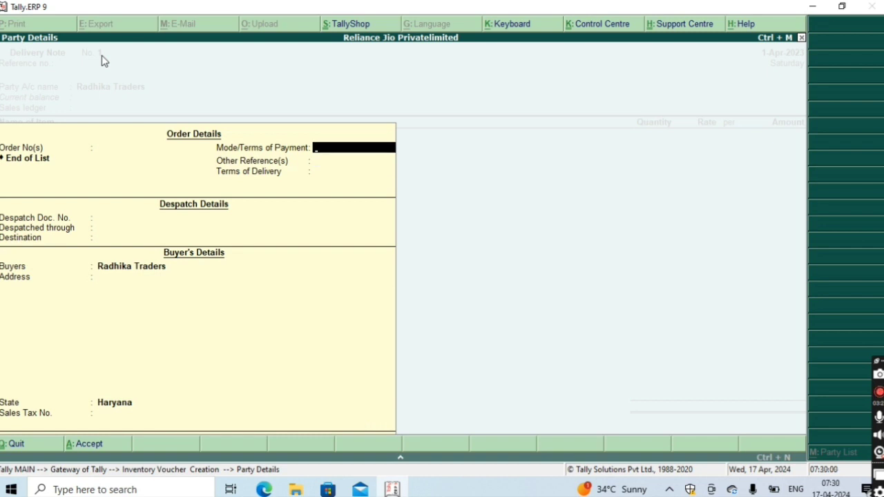
{"action": "type", "text": "Online"}
{"action": "key", "text": "Return"}
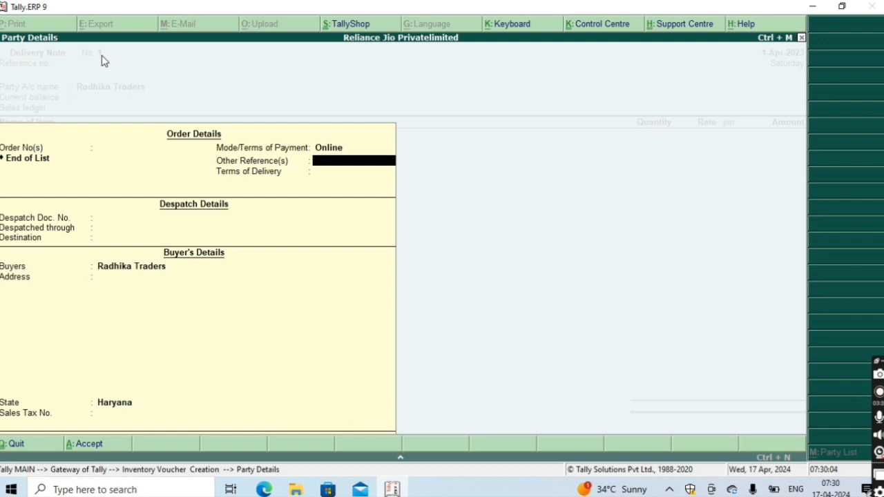
{"action": "type", "text": "C"}
{"action": "key", "text": "BackSpace"}
{"action": "type", "text": "No"}
{"action": "key", "text": "Return"}
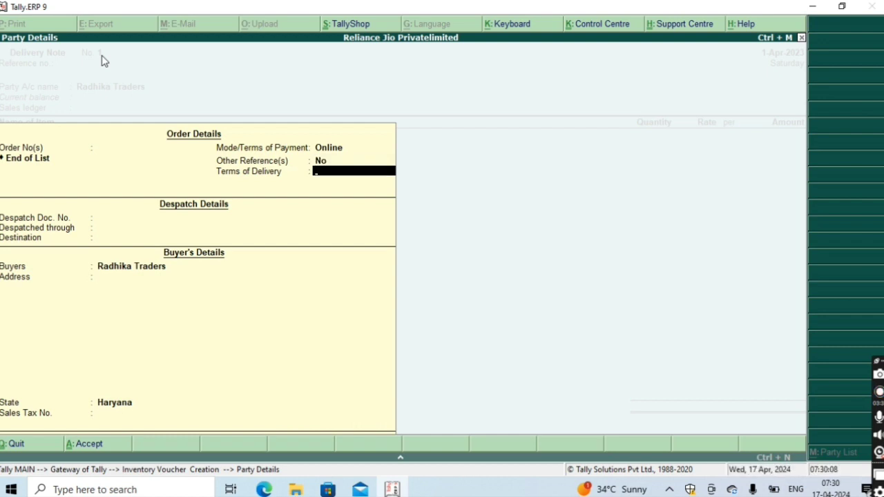
{"action": "type", "text": "5days"}
{"action": "key", "text": "Return"}
{"action": "key", "text": "Return"}
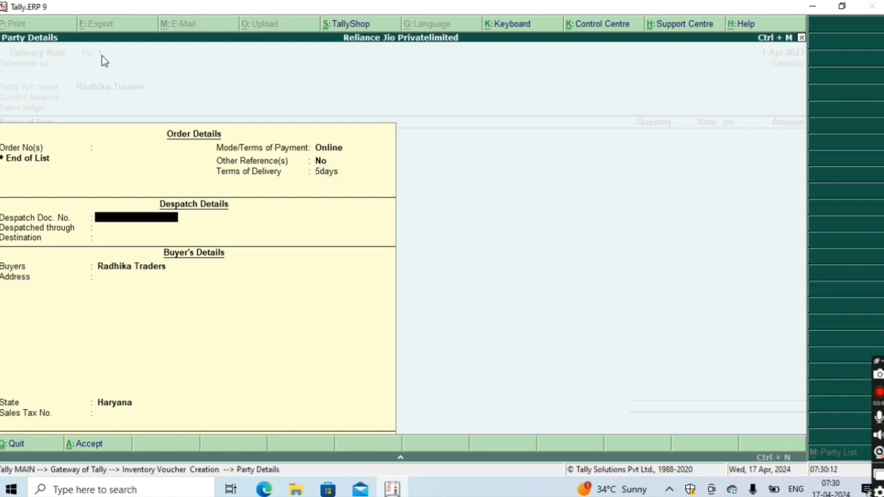
Step: Leave the despatch document number blank and enter Ekart Delivery Co as the carrier and KaRNAL as the destination
{"action": "key", "text": "Return"}
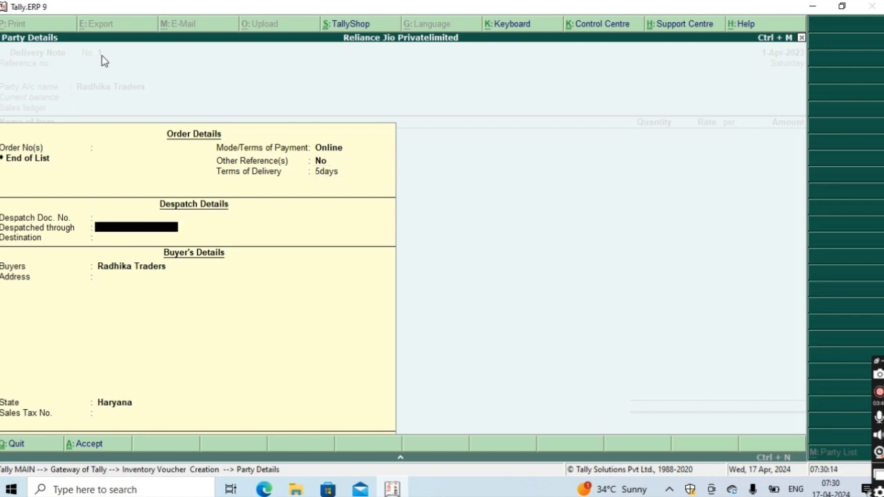
{"action": "type", "text": "Ekart Deliver"}
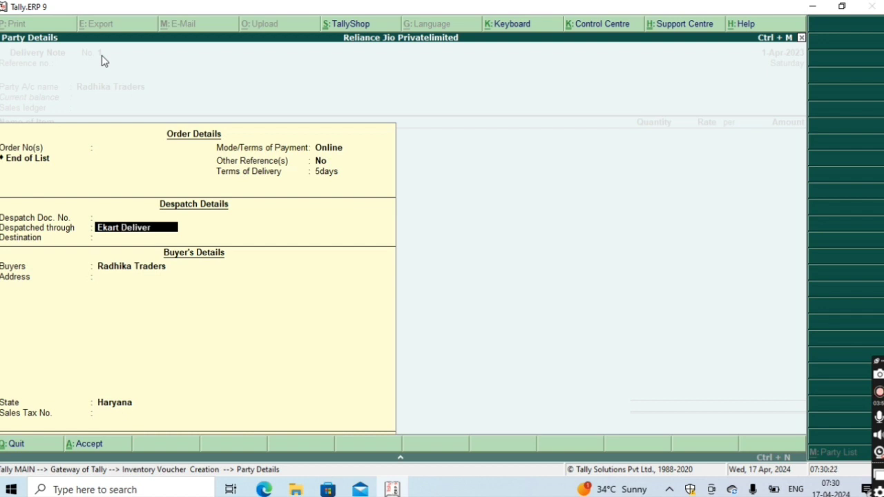
{"action": "type", "text": "y Co."}
{"action": "key", "text": "Return"}
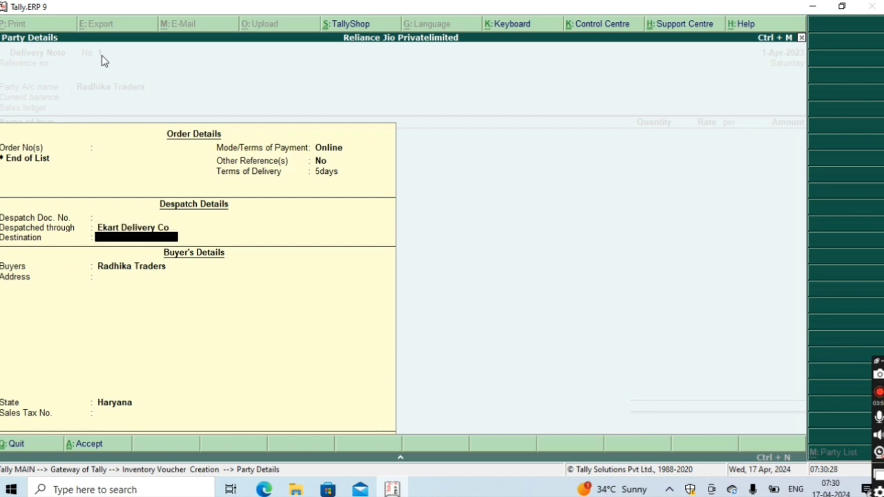
{"action": "type", "text": "KaRNAL"}
{"action": "key", "text": "Return"}
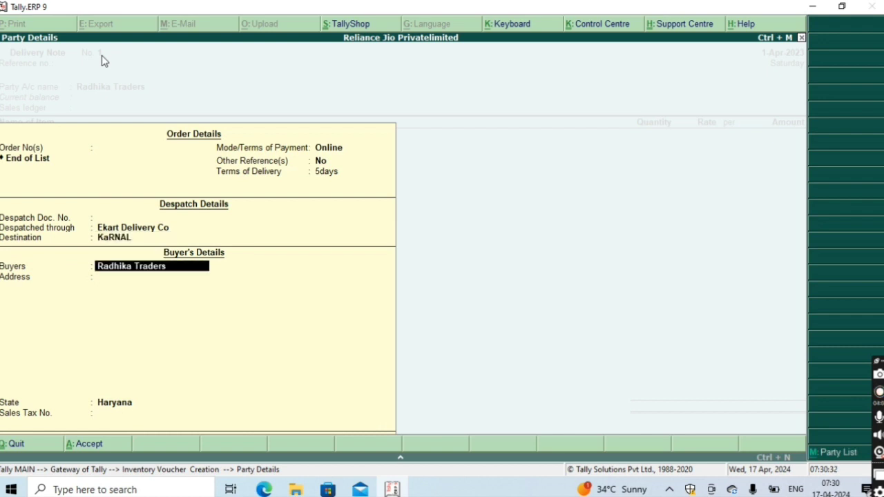
Step: Complete the party details with the destination city as the buyer's address, and choose Sales Ac as the sales ledger
{"action": "key", "text": "Return"}
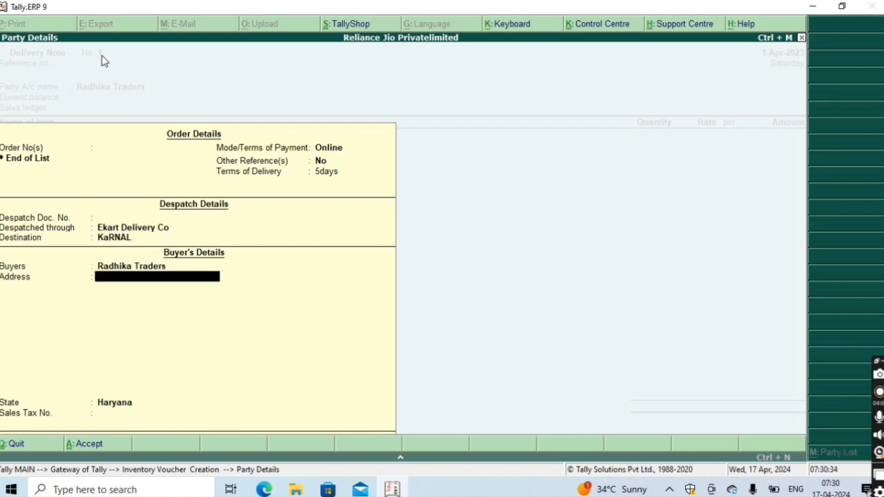
{"action": "type", "text": "KARNAL"}
{"action": "key", "text": "Return"}
{"action": "key", "text": "Return"}
{"action": "key", "text": "Return"}
{"action": "key", "text": "Return"}
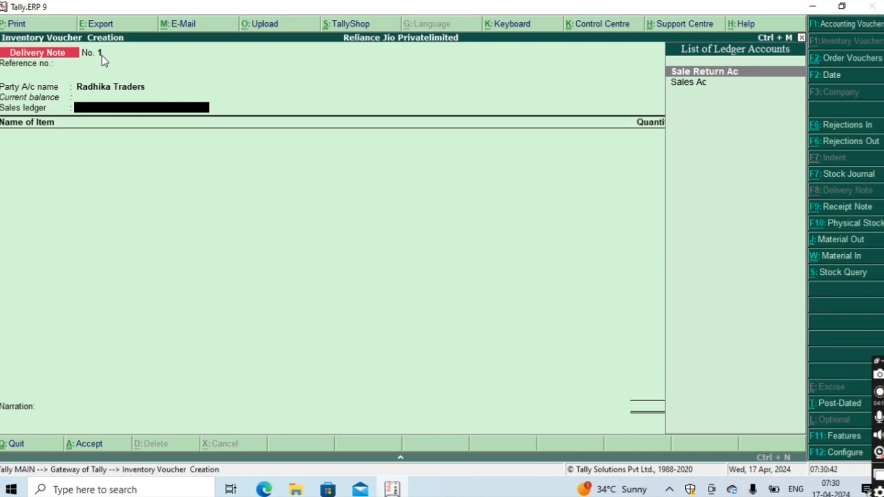
{"action": "key", "text": "Down"}
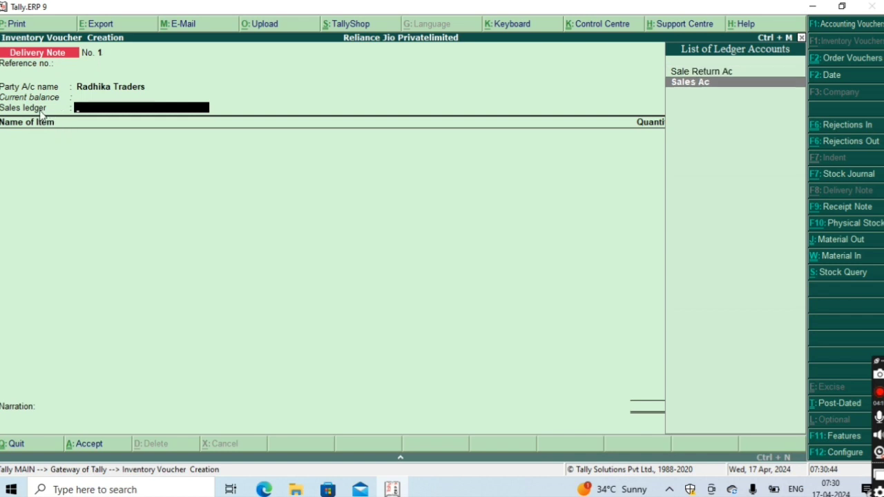
{"action": "key", "text": "Return"}
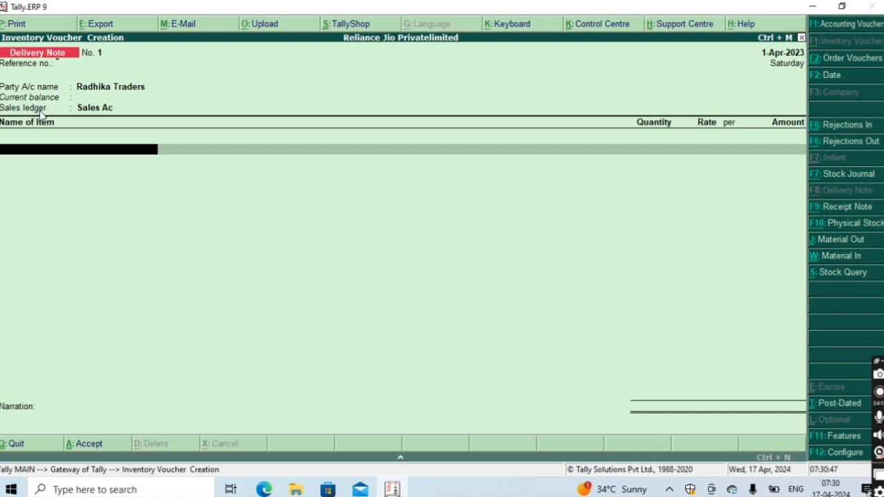
Step: Create a stock item named SMART WATCH under Primary with pcs as its unit, keeping the default category and duty rate
{"action": "key", "text": "alt+c"}
{"action": "type", "text": "SMA"}
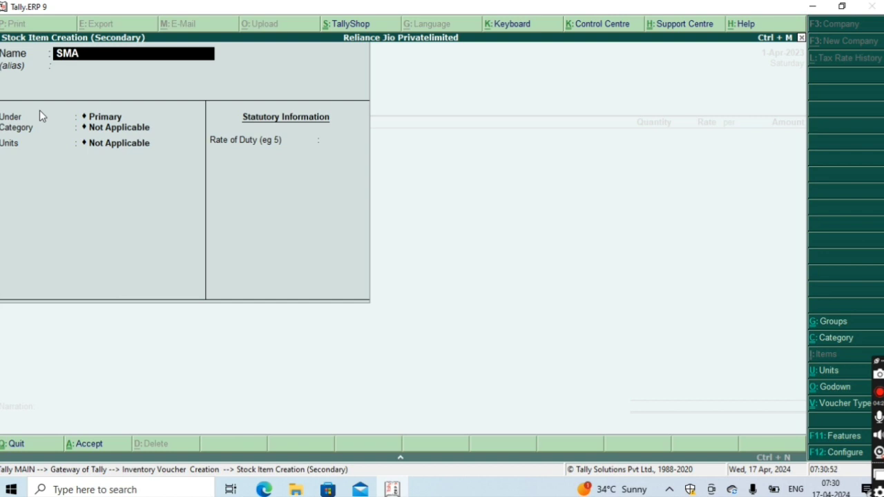
{"action": "type", "text": "RT WATH"}
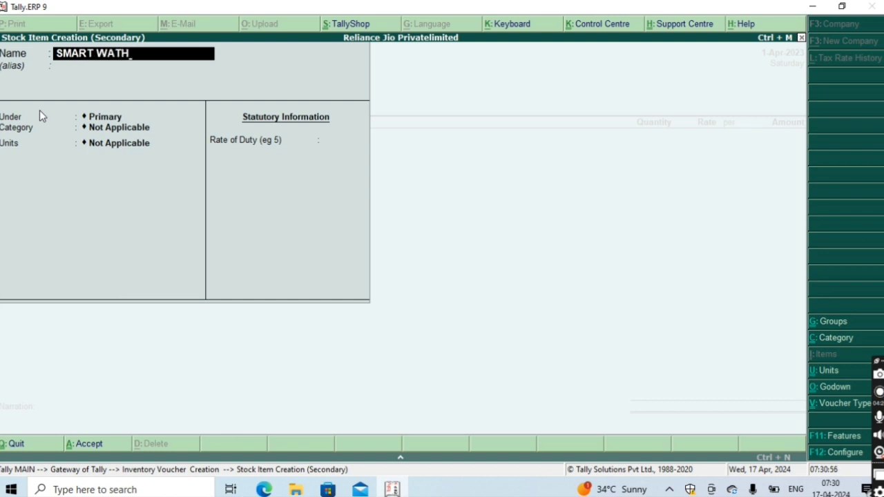
{"action": "key", "text": "BackSpace"}
{"action": "type", "text": "CH"}
{"action": "key", "text": "Return"}
{"action": "key", "text": "Return"}
{"action": "key", "text": "Return"}
{"action": "key", "text": "Return"}
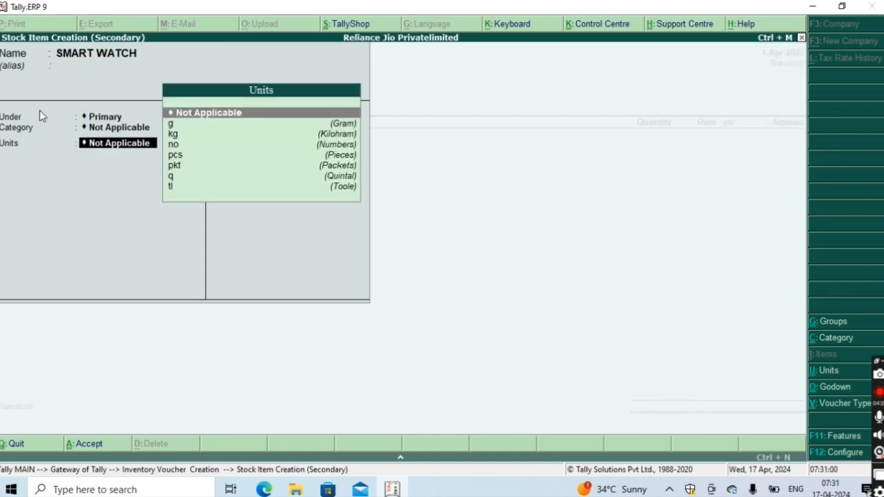
{"action": "type", "text": "PCS"}
{"action": "key", "text": "Return"}
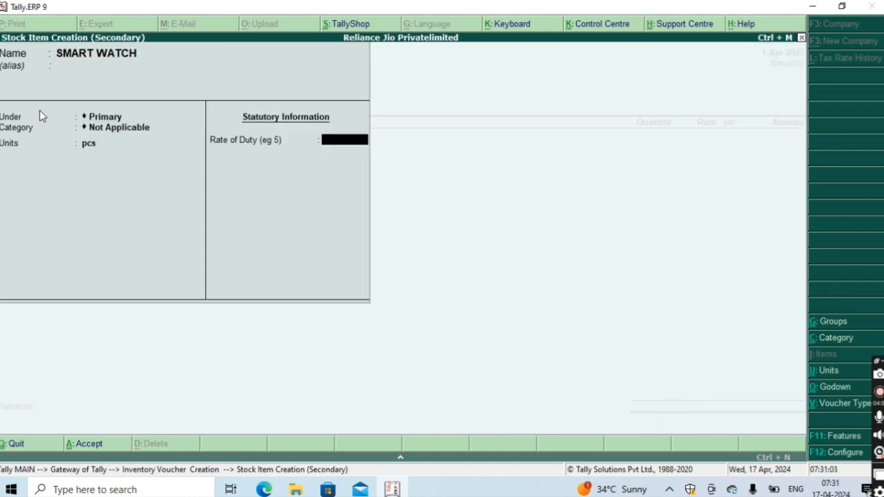
{"action": "key", "text": "Return"}
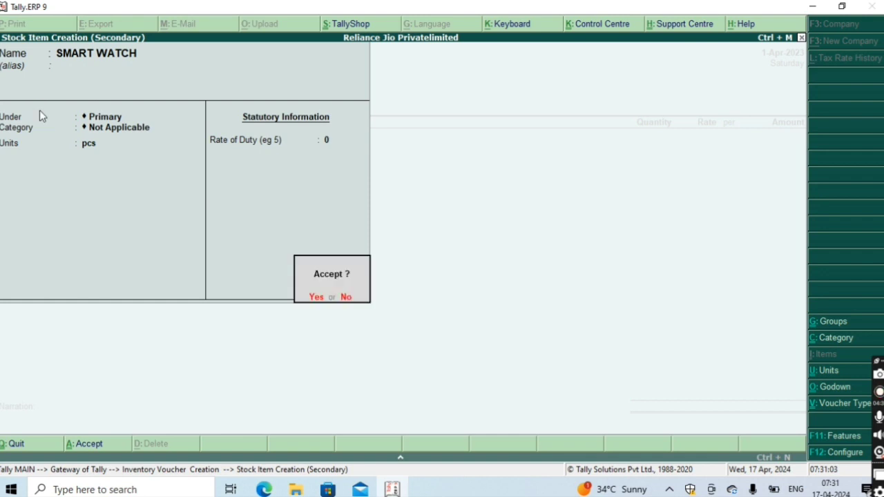
{"action": "key", "text": "Return"}
Step: Assign the SMART WATCH allocation to new tracking number 90 and set its order number to Not Applicable
{"action": "key", "text": "Return"}
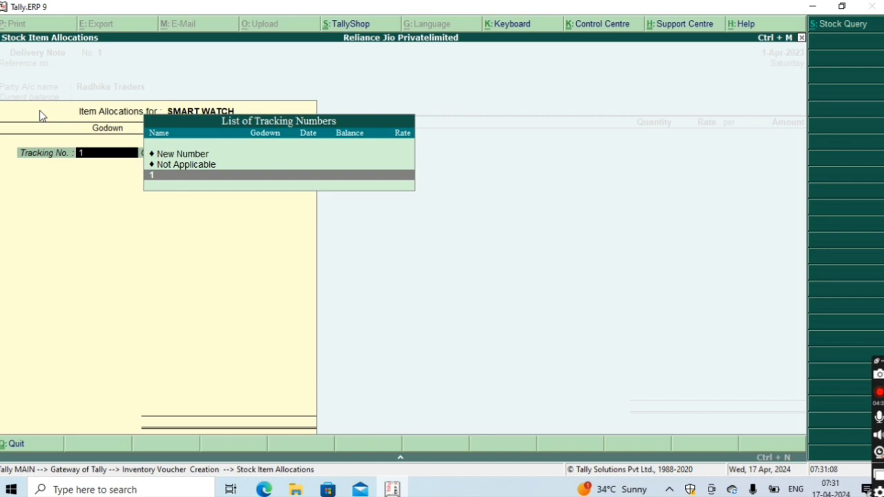
{"action": "key", "text": "Up"}
{"action": "key", "text": "Up"}
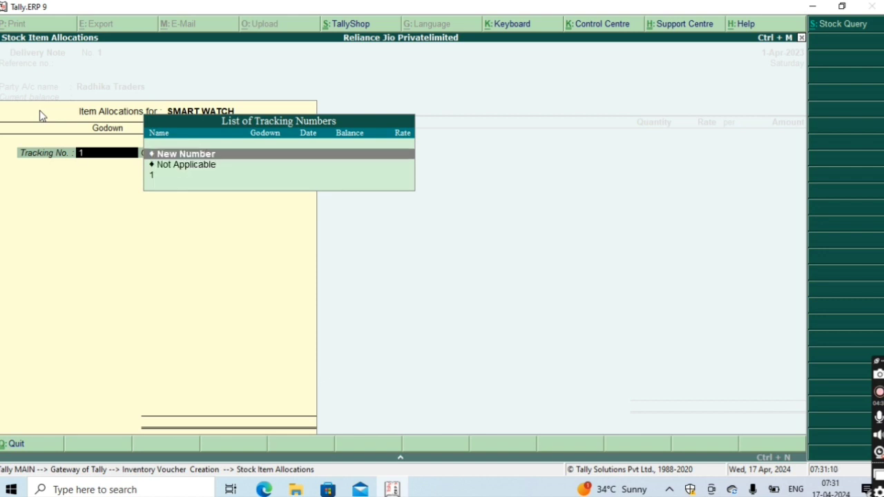
{"action": "key", "text": "Return"}
{"action": "type", "text": "90"}
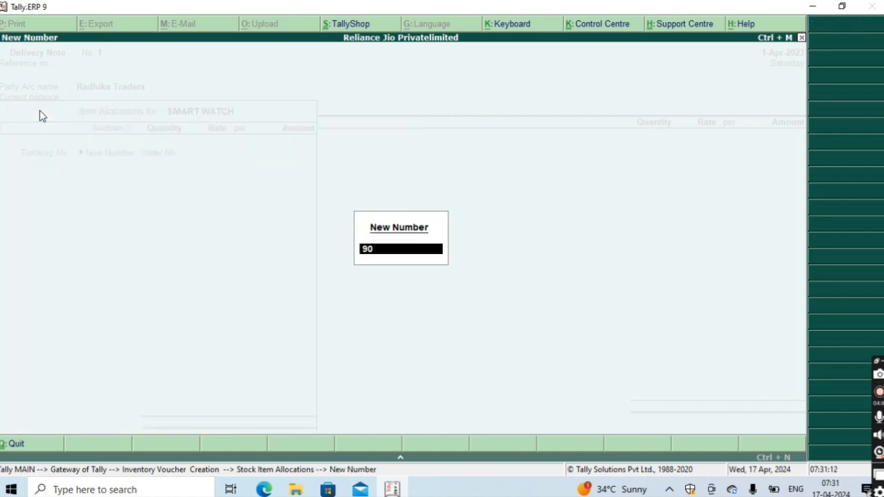
{"action": "key", "text": "Return"}
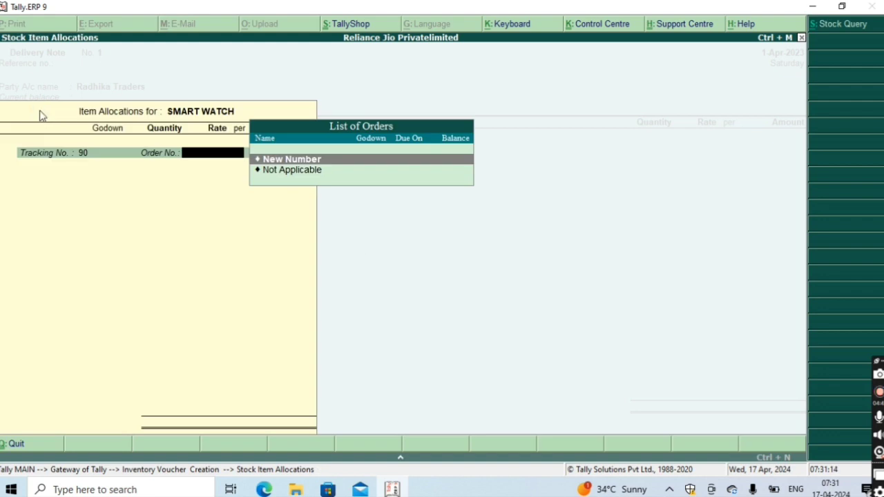
{"action": "key", "text": "Return"}
{"action": "key", "text": "Escape"}
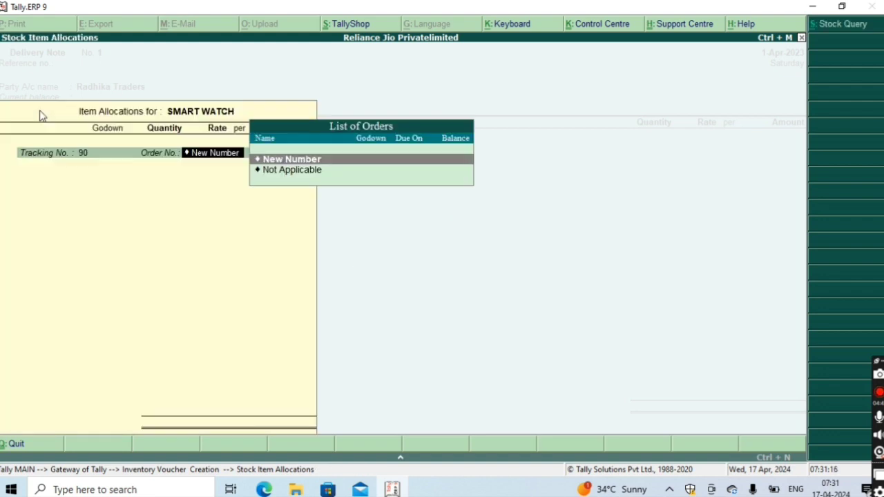
{"action": "key", "text": "Down"}
{"action": "key", "text": "Return"}
Step: Allocate 5 pcs of SMART WATCH from the Main Location godown at a rate of 900 per pcs
{"action": "type", "text": "M"}
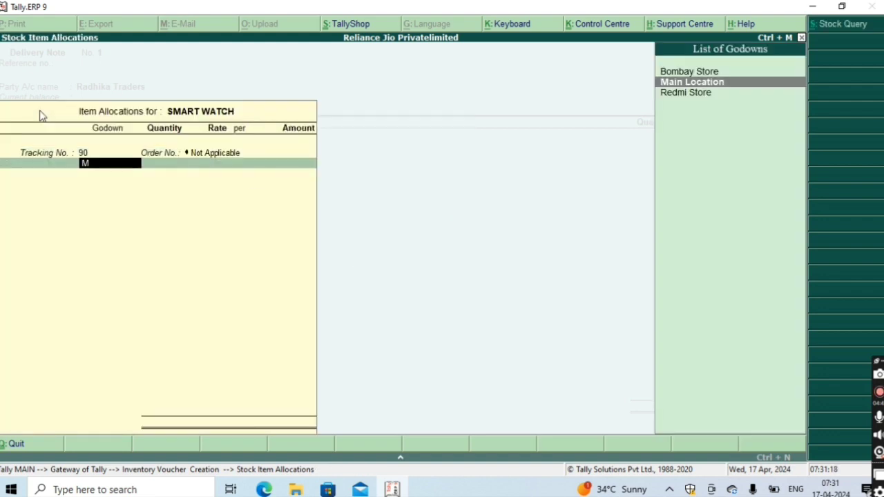
{"action": "key", "text": "Return"}
{"action": "type", "text": "5"}
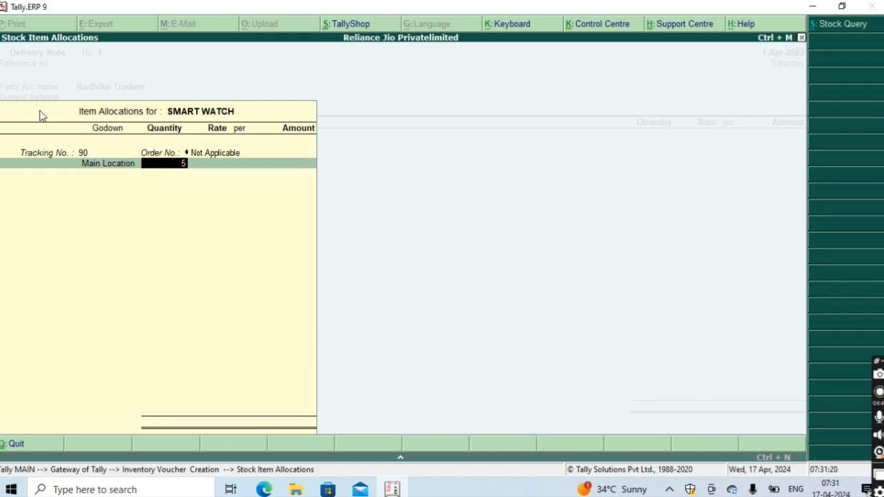
{"action": "key", "text": "Return"}
{"action": "type", "text": "900"}
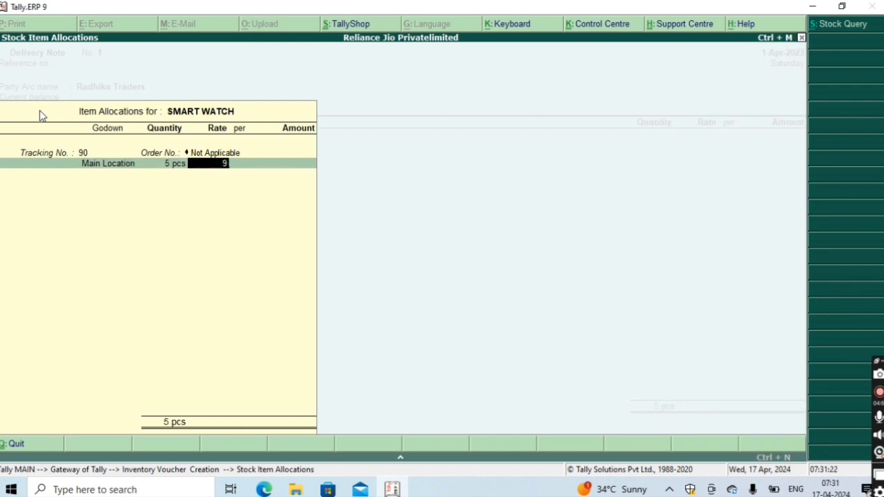
{"action": "key", "text": "Return"}
{"action": "key", "text": "Return"}
{"action": "key", "text": "Return"}
{"action": "key", "text": "Return"}
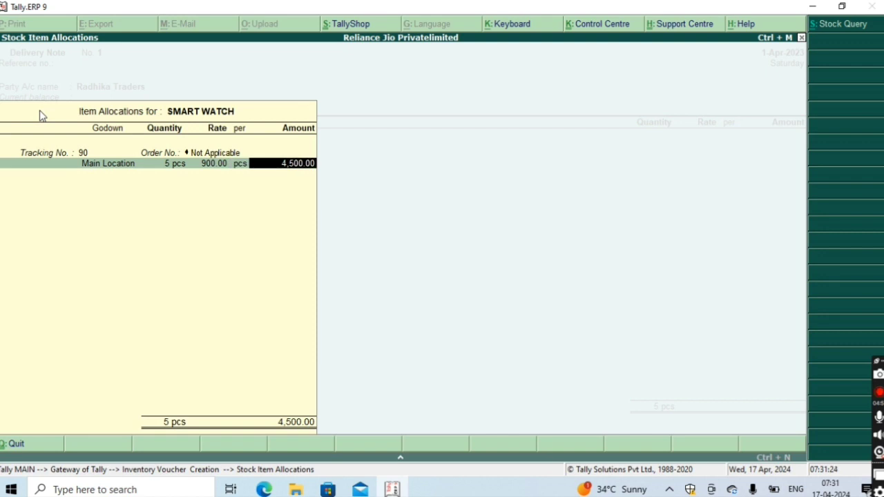
{"action": "key", "text": "Return"}
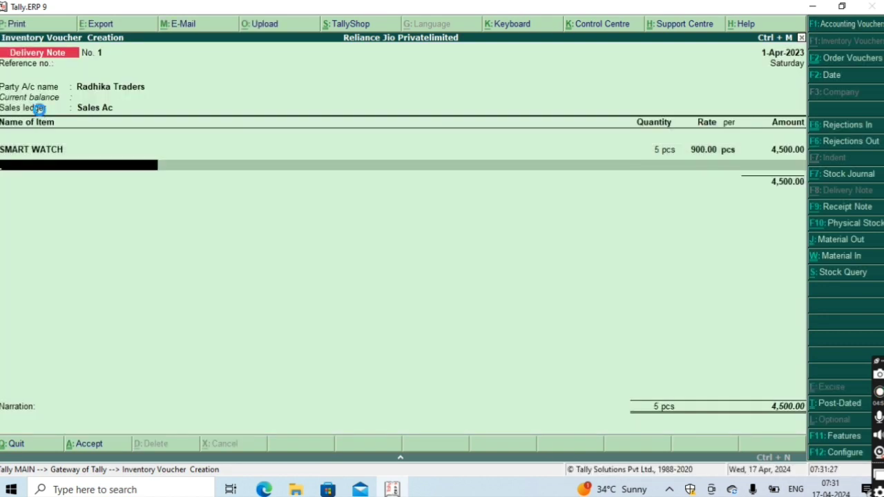
Step: Start creating a second stock item named DATA CABLE for the delivery note
{"action": "key", "text": "alt+c"}
{"action": "type", "text": "DAT"}
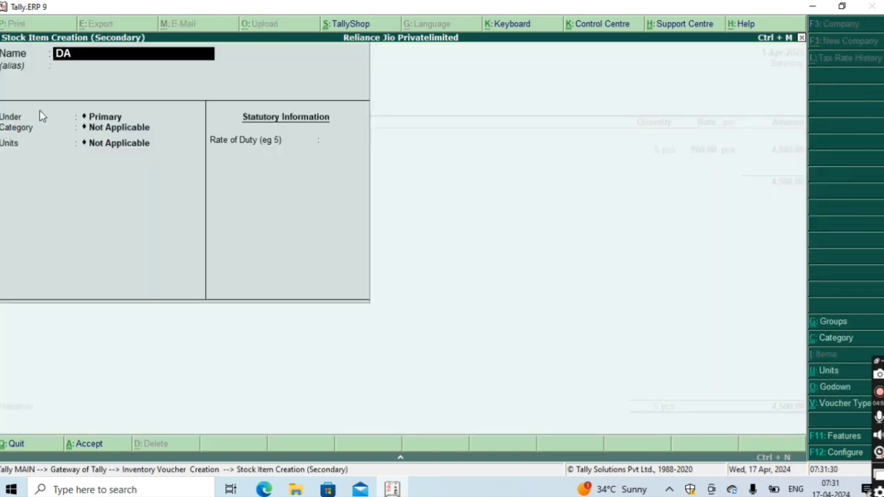
{"action": "type", "text": "a"}
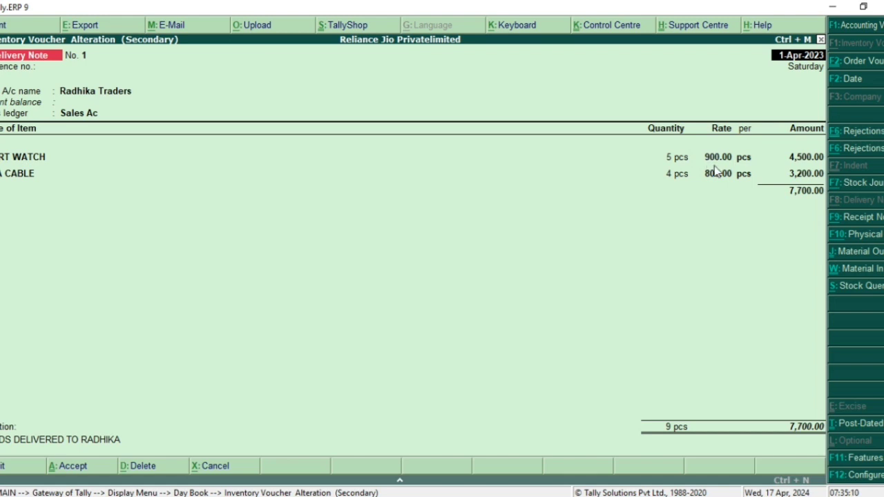
Step: Close the delivery note and the Day Book and return to the Gateway of Tally without quitting
{"action": "key", "text": "Escape"}
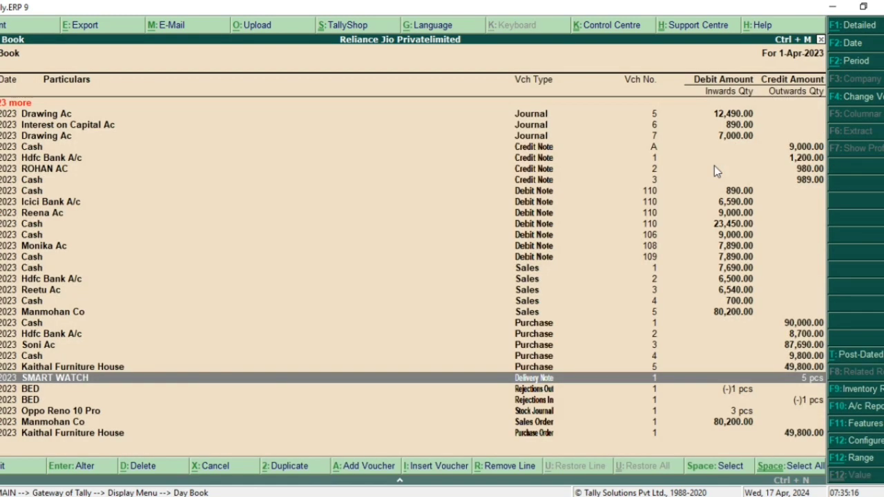
{"action": "key", "text": "Escape"}
{"action": "key", "text": "Escape"}
{"action": "key", "text": "Escape"}
{"action": "key", "text": "n"}
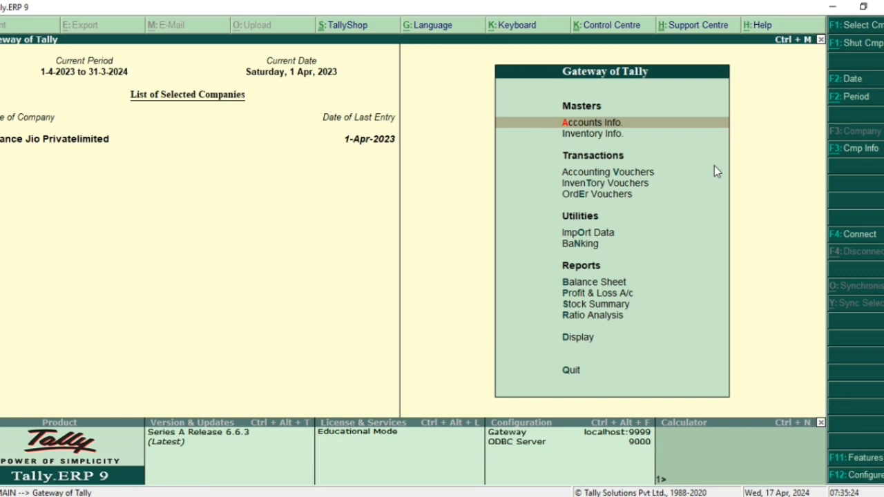
Step: Open the Statements of Inventory among the display reports
{"action": "key", "text": "Down"}
{"action": "key", "text": "Down"}
{"action": "key", "text": "Down"}
{"action": "key", "text": "Down"}
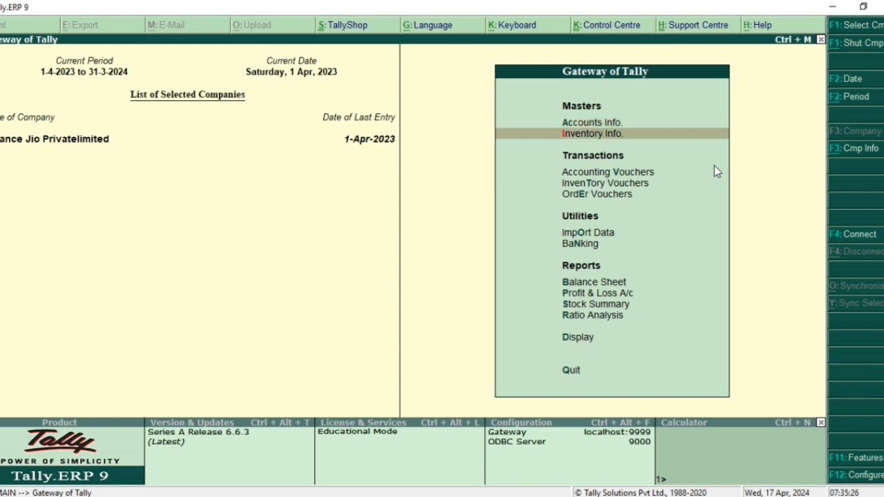
{"action": "key", "text": "Down"}
{"action": "key", "text": "Down"}
{"action": "key", "text": "Down"}
{"action": "key", "text": "Down"}
{"action": "key", "text": "Down"}
{"action": "key", "text": "Down"}
{"action": "key", "text": "Down"}
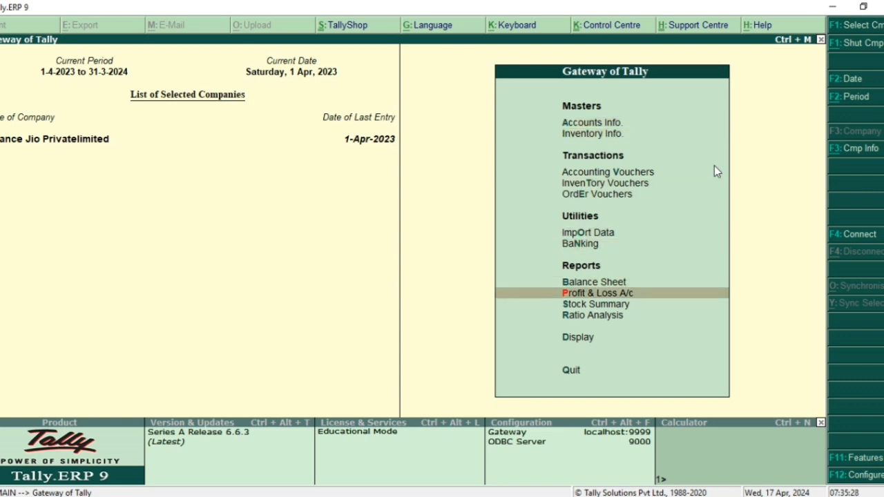
{"action": "key", "text": "Return"}
{"action": "key", "text": "Down"}
{"action": "key", "text": "Down"}
{"action": "key", "text": "Down"}
{"action": "key", "text": "Down"}
{"action": "key", "text": "Down"}
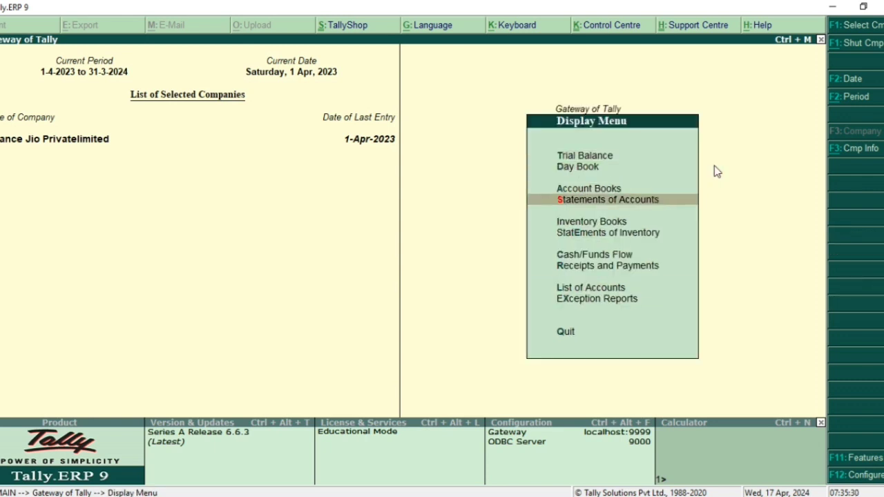
{"action": "key", "text": "Return"}
Step: Check the Sales Order Outstandings report for all orders, and return to the Statements of Inventory
{"action": "key", "text": "Down"}
{"action": "key", "text": "Down"}
{"action": "key", "text": "Down"}
{"action": "key", "text": "Down"}
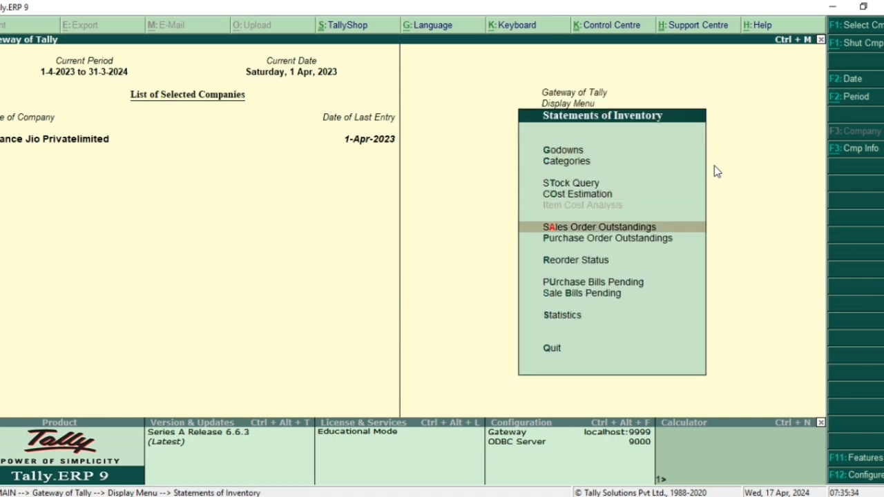
{"action": "key", "text": "Return"}
{"action": "key", "text": "Down"}
{"action": "key", "text": "Down"}
{"action": "key", "text": "Down"}
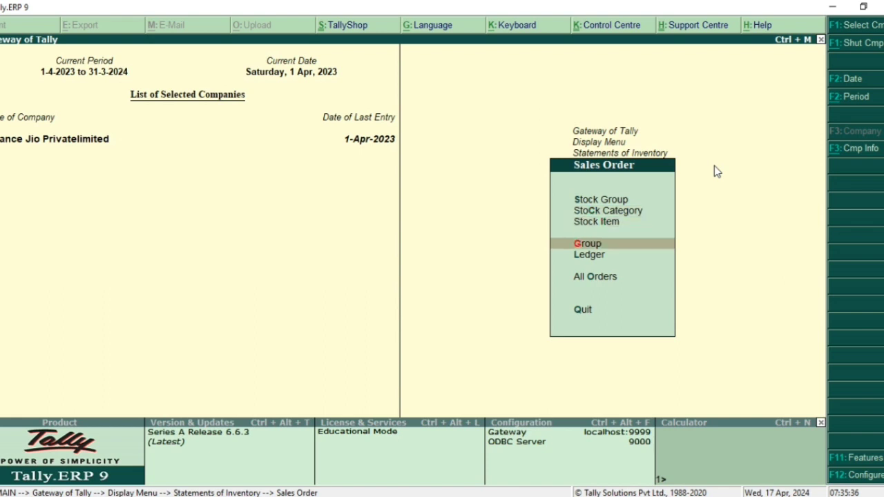
{"action": "key", "text": "Down"}
{"action": "key", "text": "Down"}
{"action": "key", "text": "Down"}
{"action": "key", "text": "Up"}
{"action": "key", "text": "Return"}
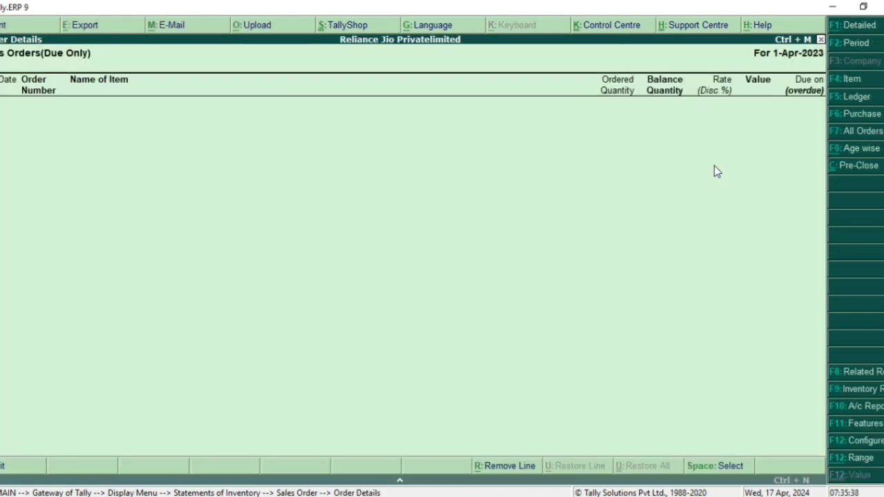
{"action": "key", "text": "Escape"}
{"action": "key", "text": "Escape"}
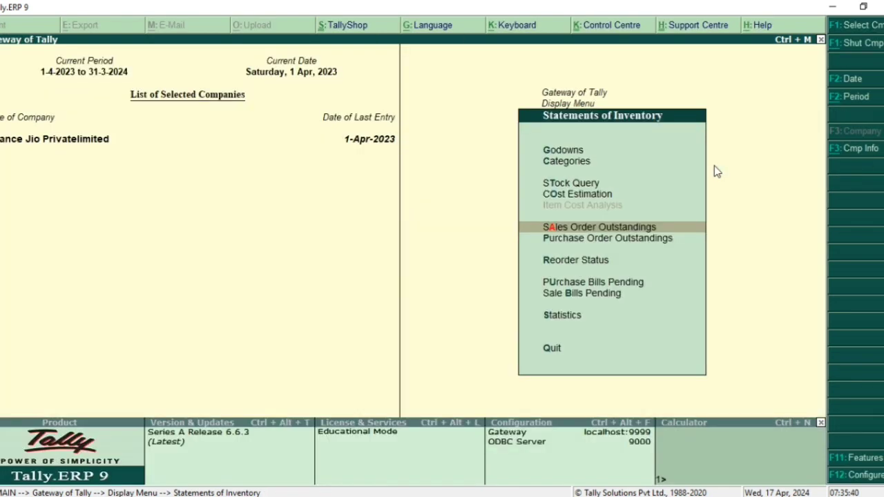
Step: Examine the SMART WATCH and DATA CABLE deliveries to Radhika Traders in Sale Bills Pending, and return to the Gateway of Tally
{"action": "key", "text": "Down"}
{"action": "key", "text": "Down"}
{"action": "key", "text": "Down"}
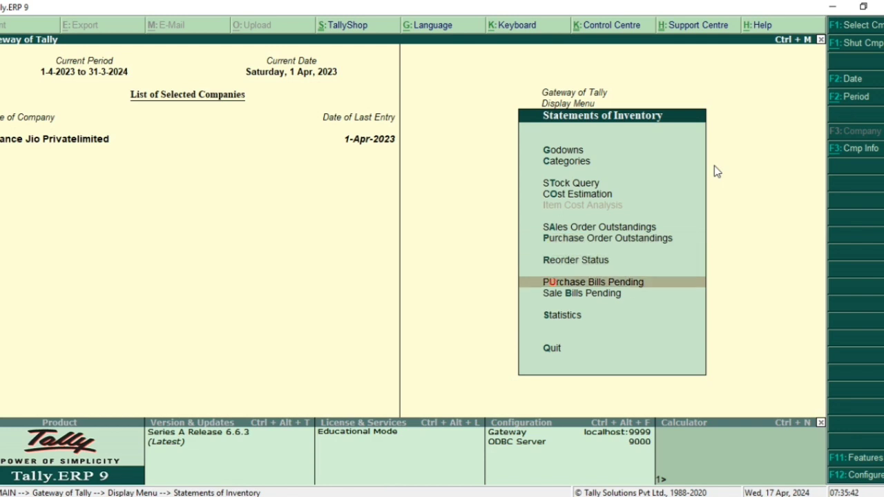
{"action": "key", "text": "Down"}
{"action": "key", "text": "Return"}
{"action": "key", "text": "Down"}
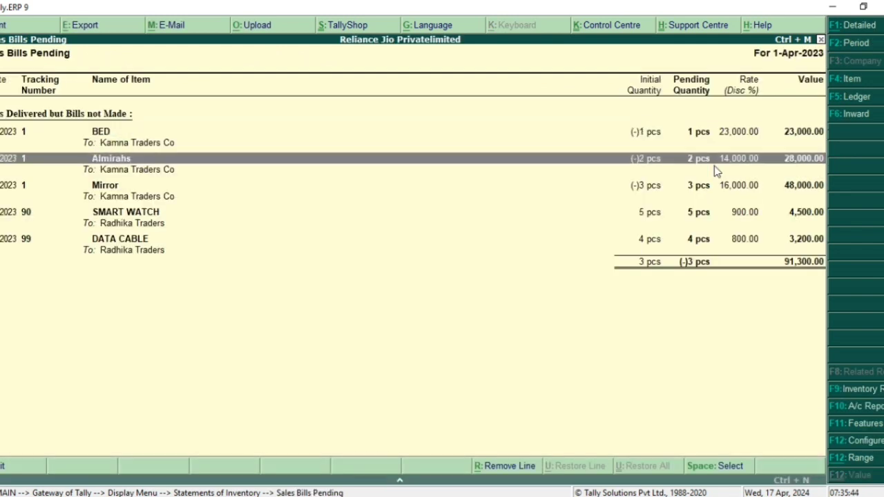
{"action": "key", "text": "Down"}
{"action": "key", "text": "Down"}
{"action": "key", "text": "Down"}
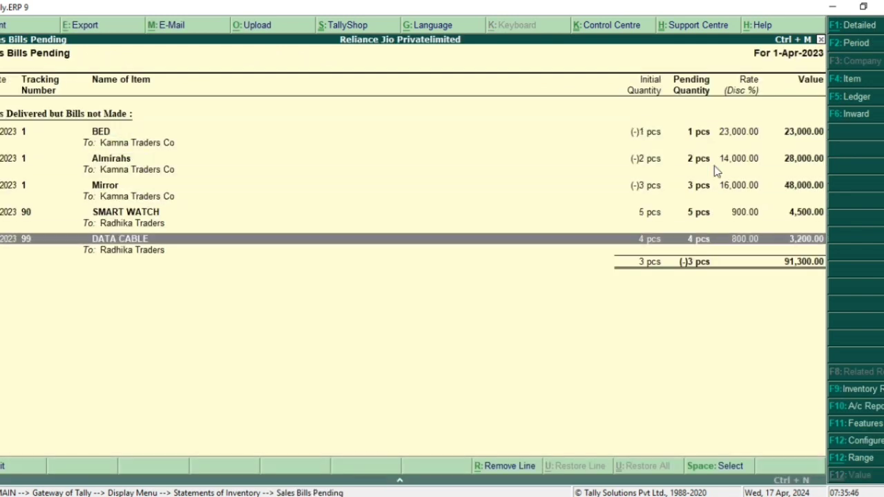
{"action": "key", "text": "Up"}
{"action": "key", "text": "Down"}
{"action": "key", "text": "Up"}
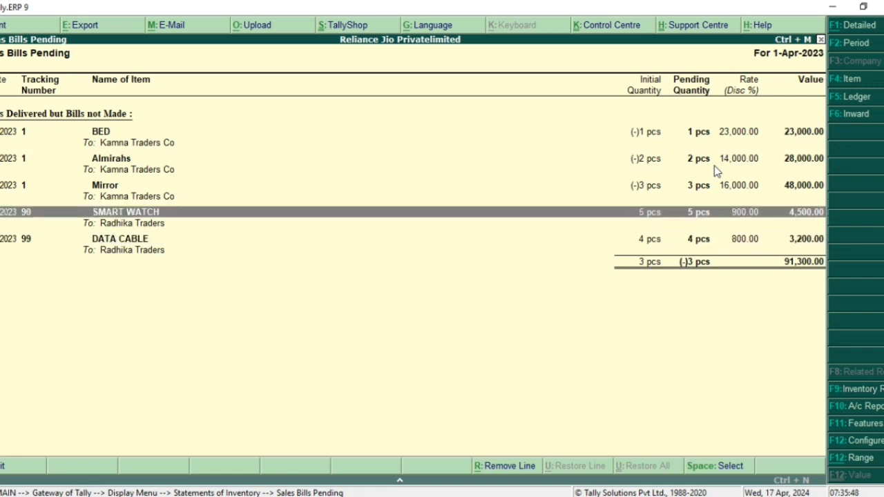
{"action": "key", "text": "Down"}
{"action": "key", "text": "Up"}
{"action": "key", "text": "Down"}
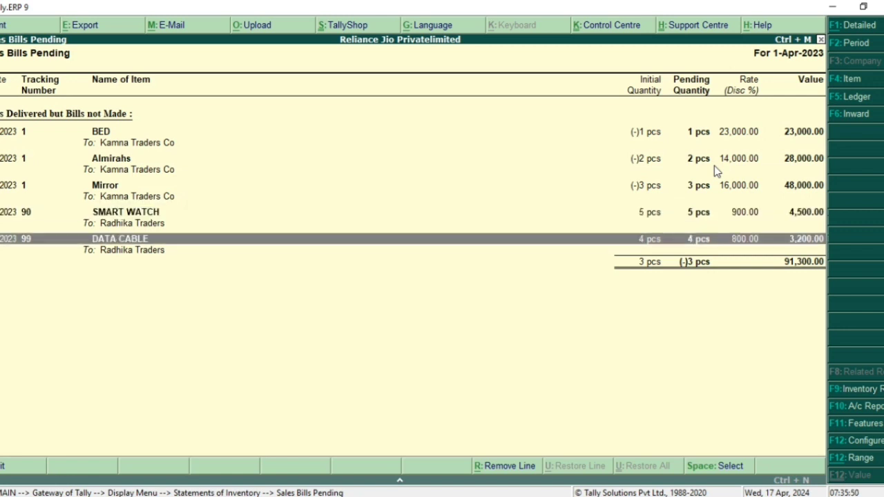
{"action": "key", "text": "Escape"}
{"action": "key", "text": "Escape"}
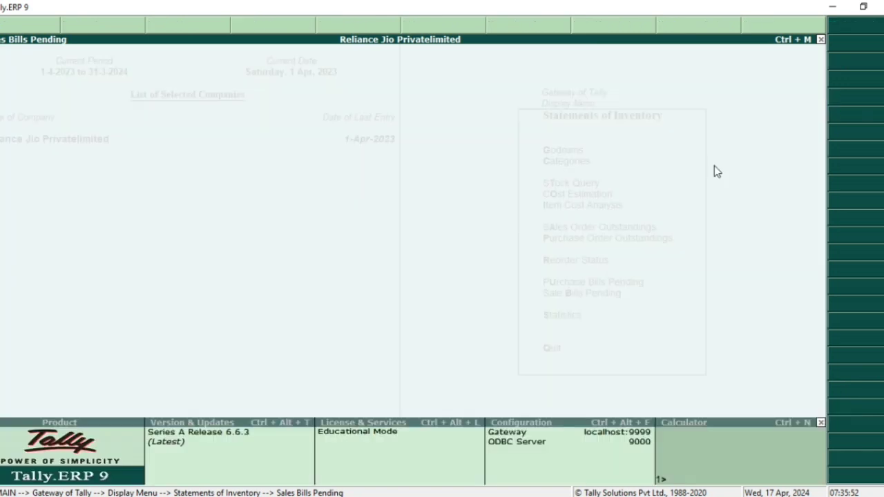
{"action": "key", "text": "Escape"}
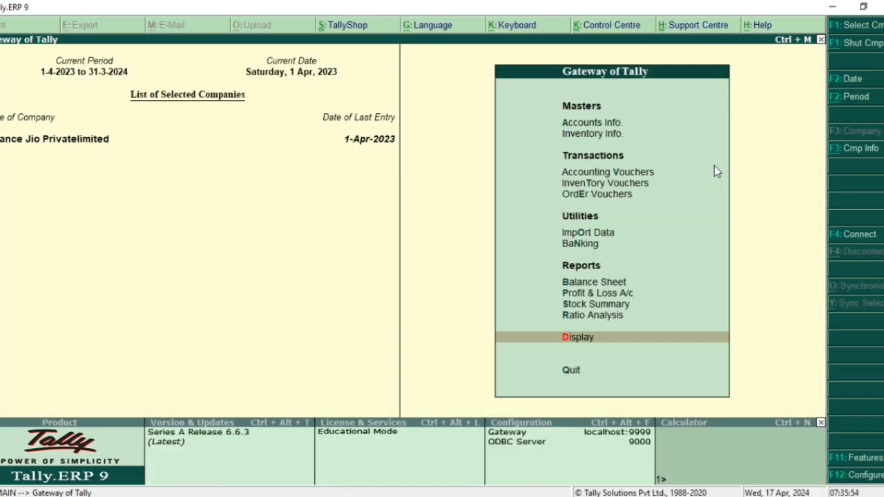
Step: Start a new Sales accounting voucher and leave its reference number blank
{"action": "key", "text": "Up"}
{"action": "key", "text": "Up"}
{"action": "key", "text": "Up"}
{"action": "key", "text": "Up"}
{"action": "key", "text": "Up"}
{"action": "key", "text": "Up"}
{"action": "key", "text": "Up"}
{"action": "key", "text": "Up"}
{"action": "key", "text": "Up"}
{"action": "left_click", "coordinate": [715, 167]}
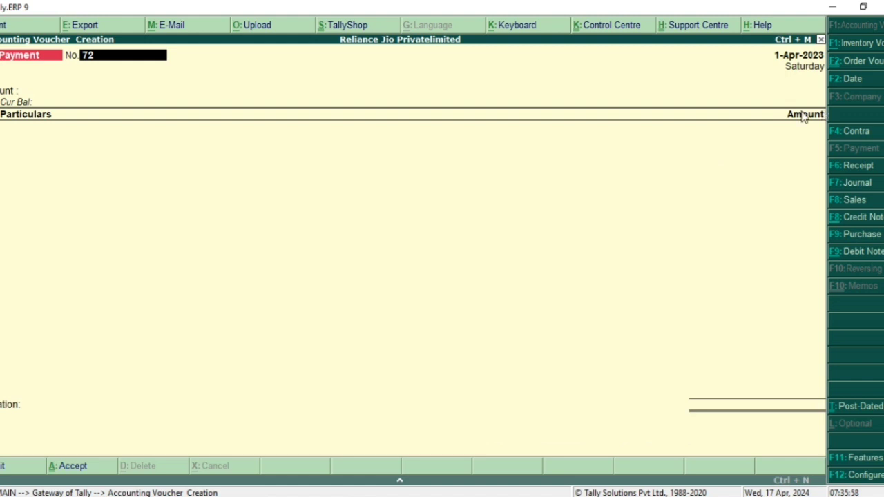
{"action": "left_click", "coordinate": [851, 200]}
{"action": "key", "text": "Return"}
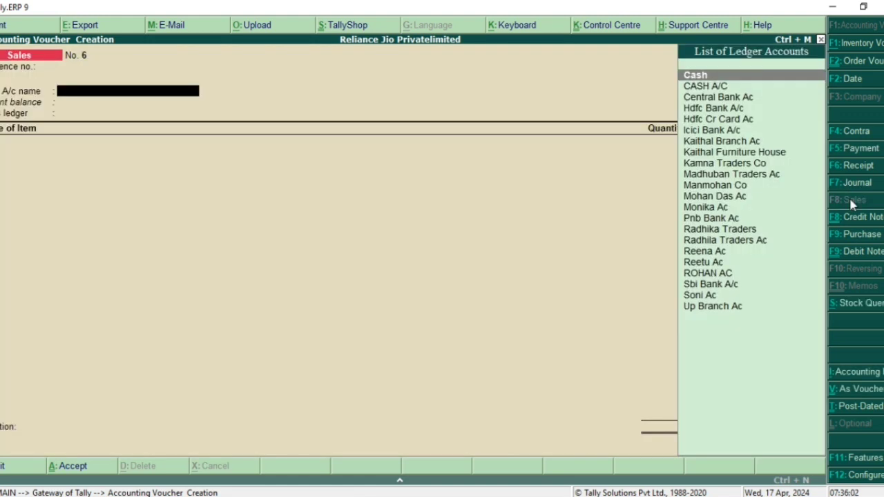
Step: Set the party account to Radhika Traders and choose tracking number 90 as its delivery note
{"action": "type", "text": "RAD"}
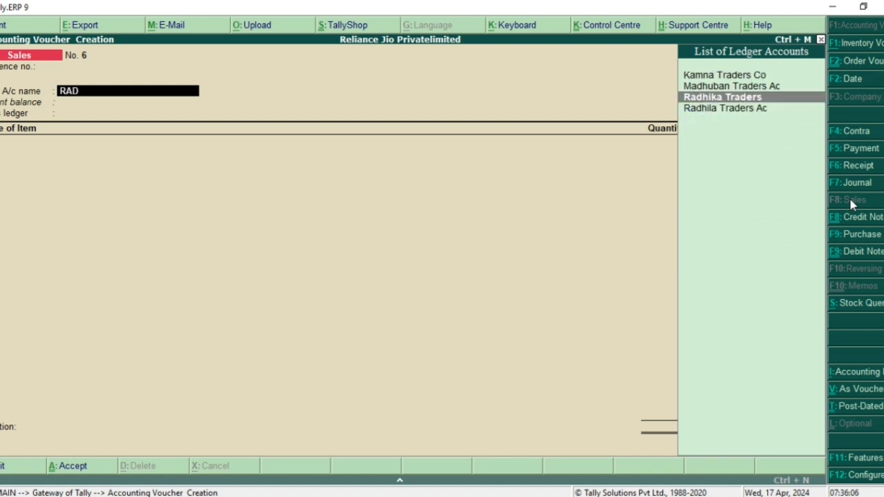
{"action": "key", "text": "Return"}
{"action": "key", "text": "Down"}
{"action": "key", "text": "Down"}
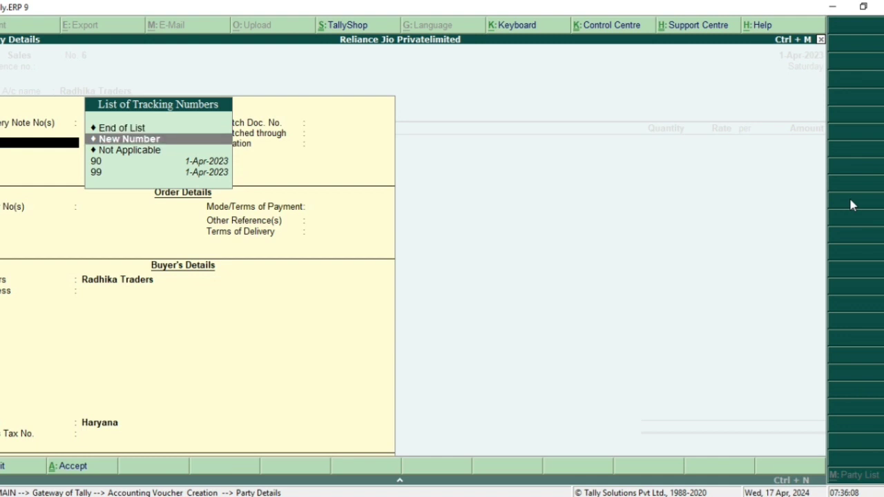
{"action": "key", "text": "Down"}
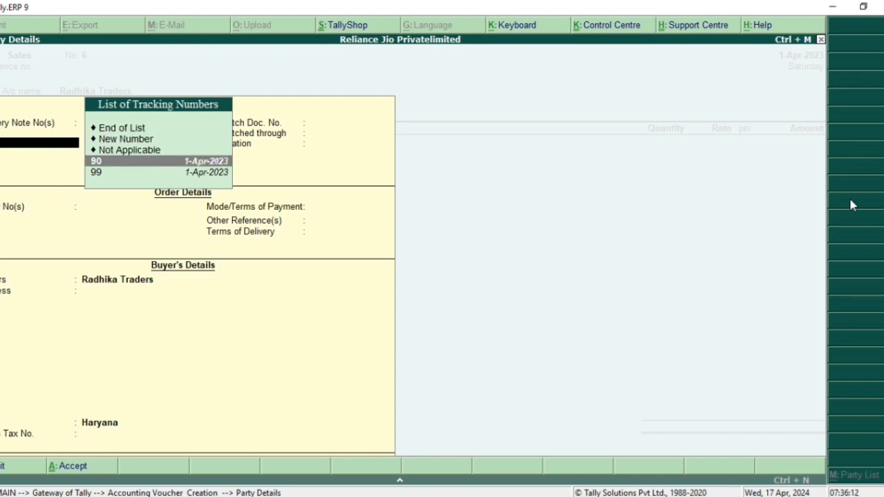
{"action": "key", "text": "Return"}
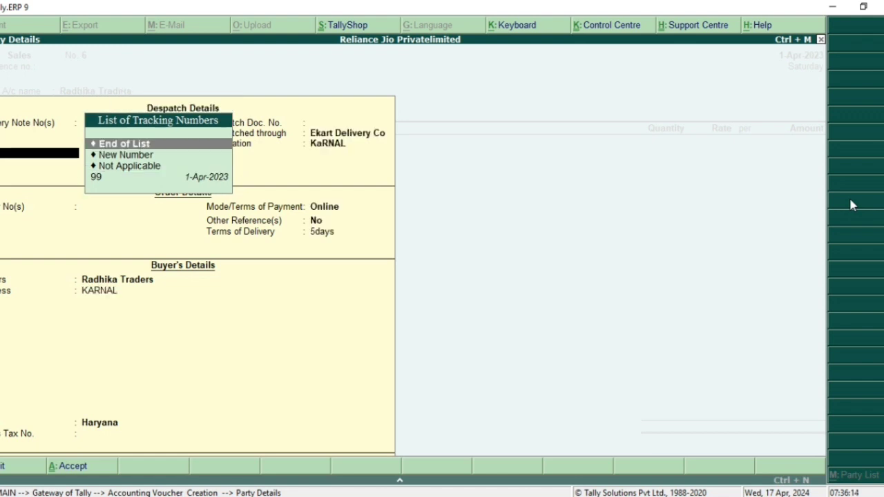
Step: End the tracking number list and accept the remaining despatch, order and buyer's details, keeping Haryana as the state
{"action": "key", "text": "Return"}
{"action": "key", "text": "Return"}
{"action": "key", "text": "Return"}
{"action": "key", "text": "Return"}
{"action": "key", "text": "Return"}
{"action": "key", "text": "Return"}
{"action": "key", "text": "Return"}
{"action": "key", "text": "Return"}
{"action": "key", "text": "Return"}
{"action": "key", "text": "Return"}
{"action": "key", "text": "Return"}
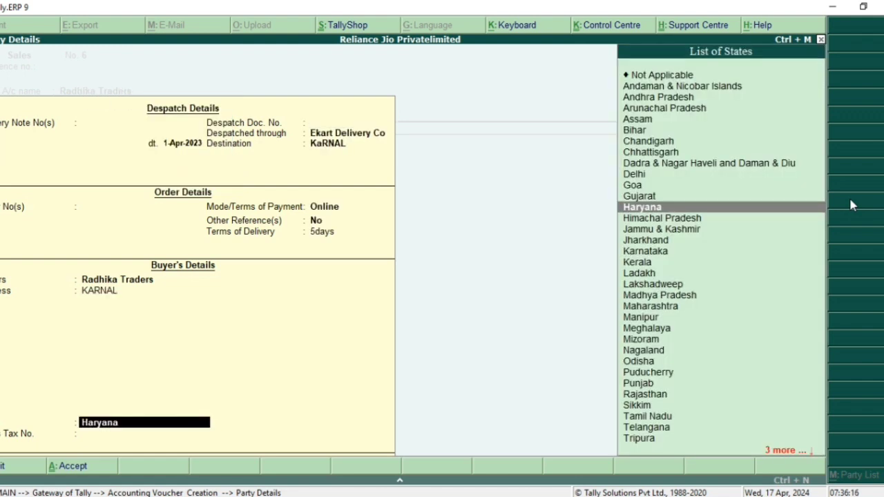
{"action": "key", "text": "Return"}
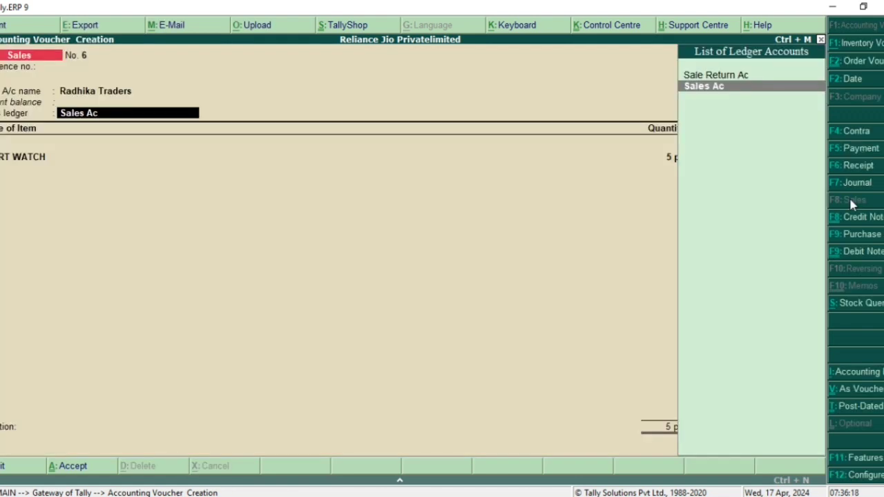
Step: Use Sales Ac as the sales ledger and accept the SMART WATCH allocation of 5 pcs at 900.00 under tracking number 90
{"action": "key", "text": "Return"}
{"action": "key", "text": "Return"}
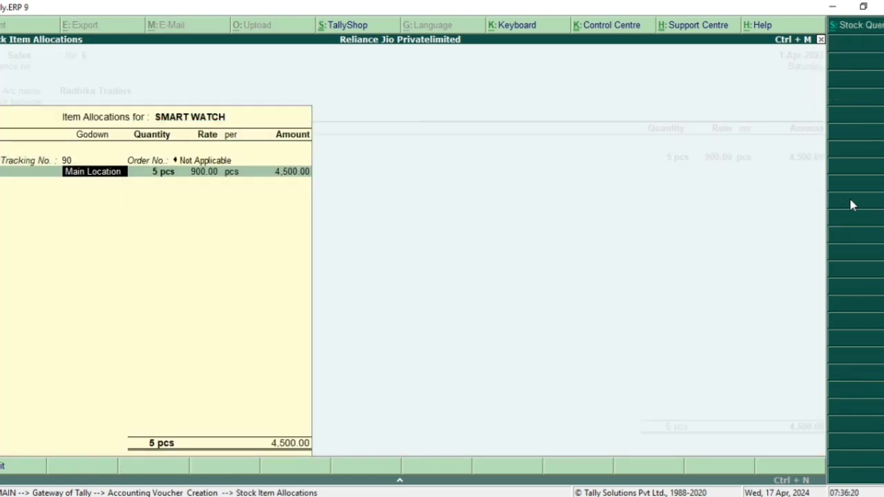
{"action": "key", "text": "Return"}
{"action": "key", "text": "Return"}
{"action": "key", "text": "Return"}
{"action": "key", "text": "Return"}
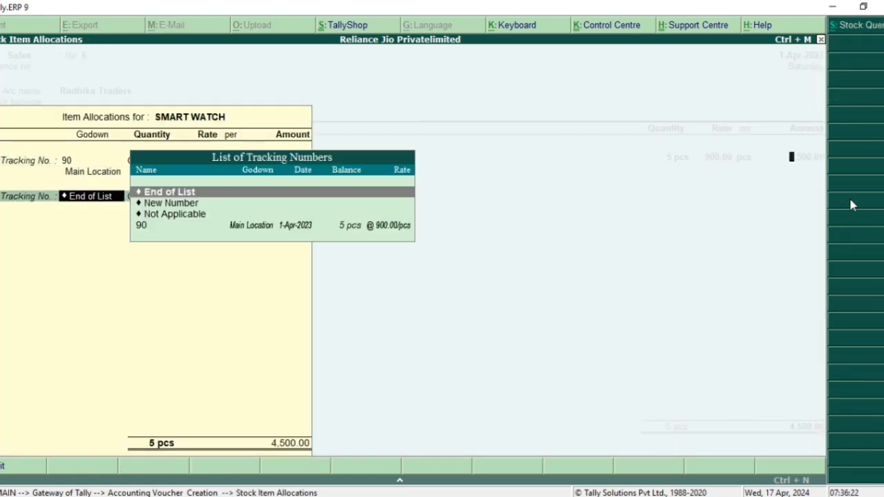
{"action": "key", "text": "Return"}
{"action": "key", "text": "Return"}
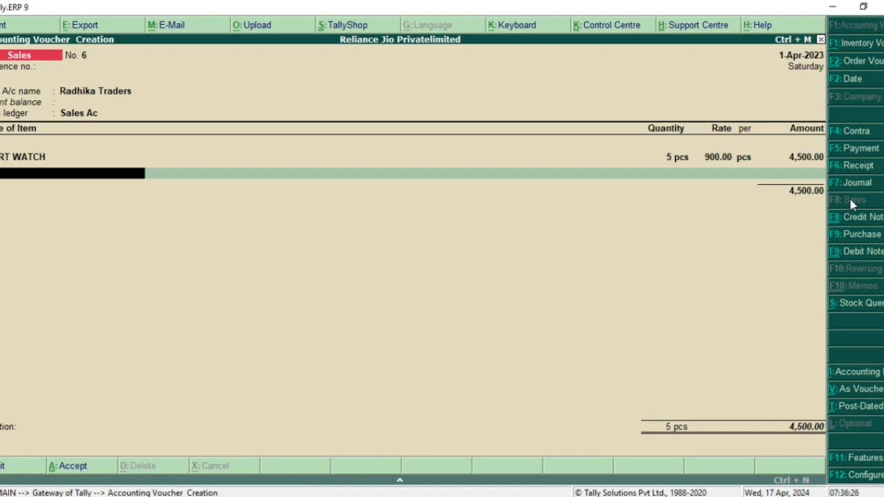
Step: Add DATA CABLE against tracking number 99 with 4 pcs at 800.00 from Main Location
{"action": "type", "text": "da"}
{"action": "key", "text": "Return"}
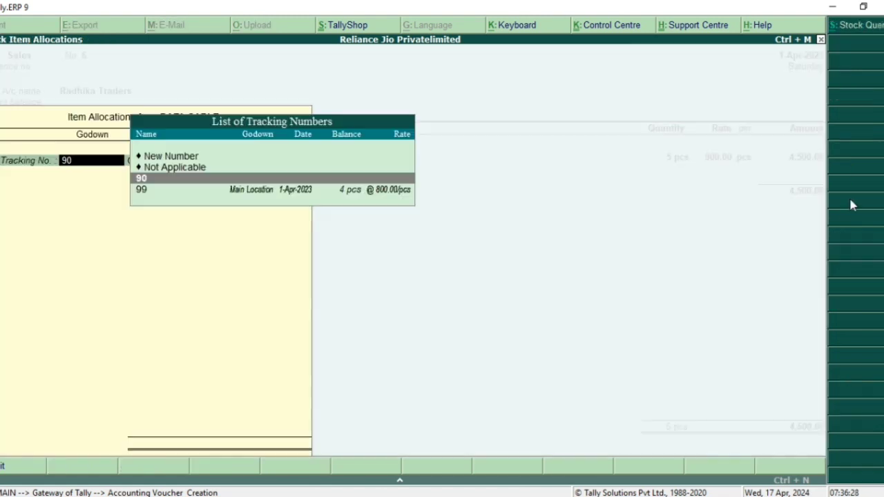
{"action": "key", "text": "Down"}
{"action": "key", "text": "Return"}
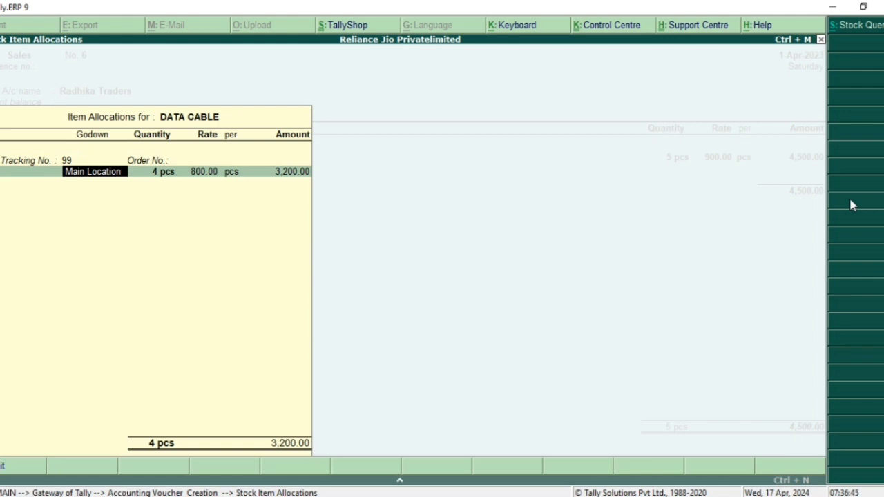
{"action": "key", "text": "Return"}
{"action": "key", "text": "Return"}
{"action": "key", "text": "Return"}
{"action": "key", "text": "Return"}
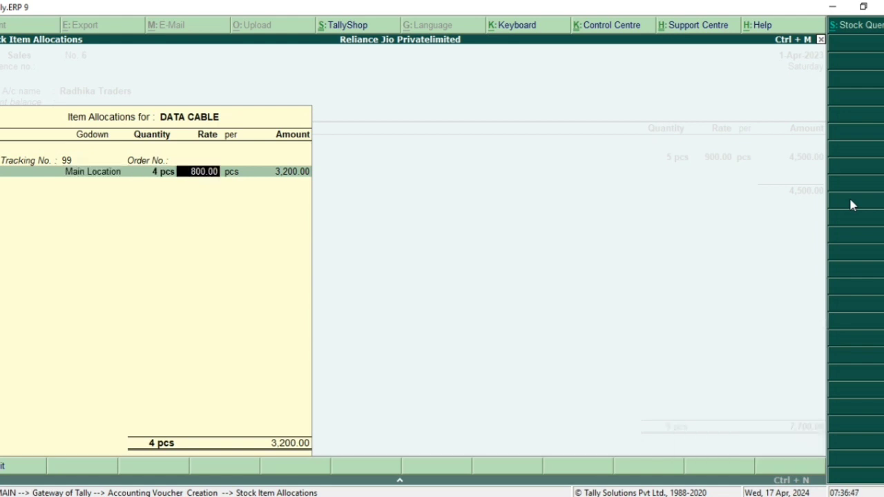
{"action": "key", "text": "Return"}
{"action": "key", "text": "Return"}
{"action": "key", "text": "Return"}
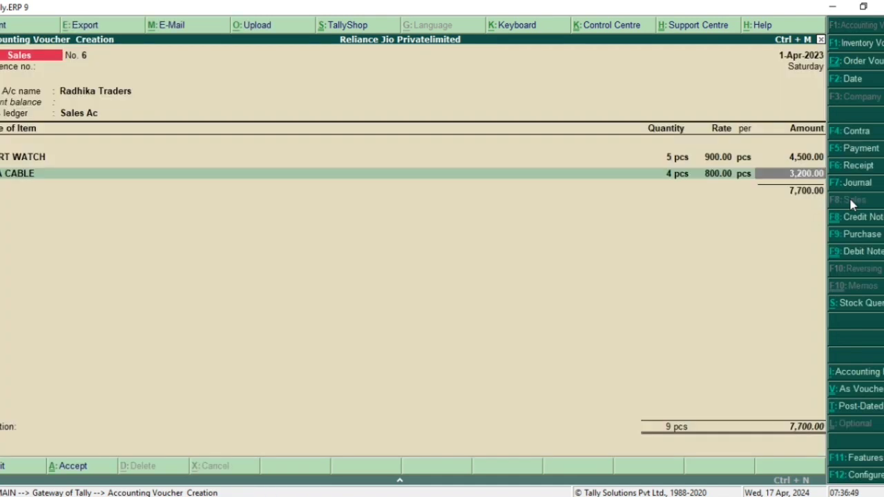
{"action": "key", "text": "Return"}
Step: End the item list, enter the narration "GOODS SOLD TO CUSTOMER" and save the sales voucher
{"action": "key", "text": "Return"}
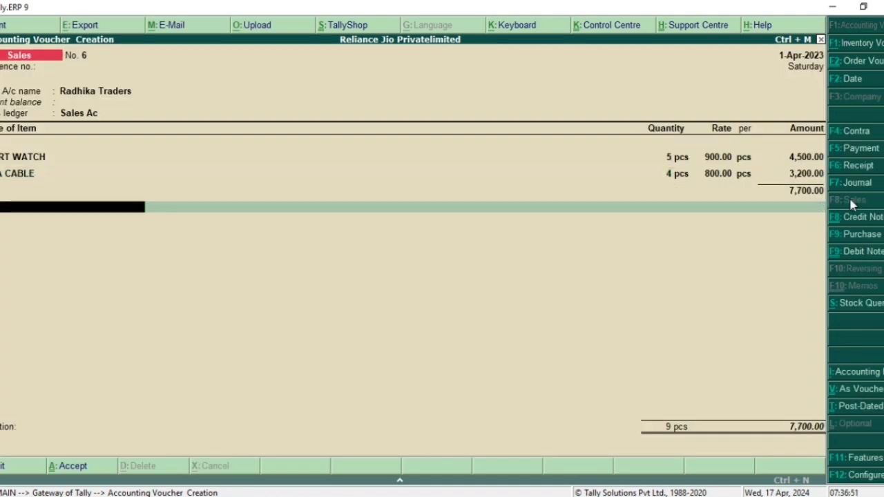
{"action": "key", "text": "Return"}
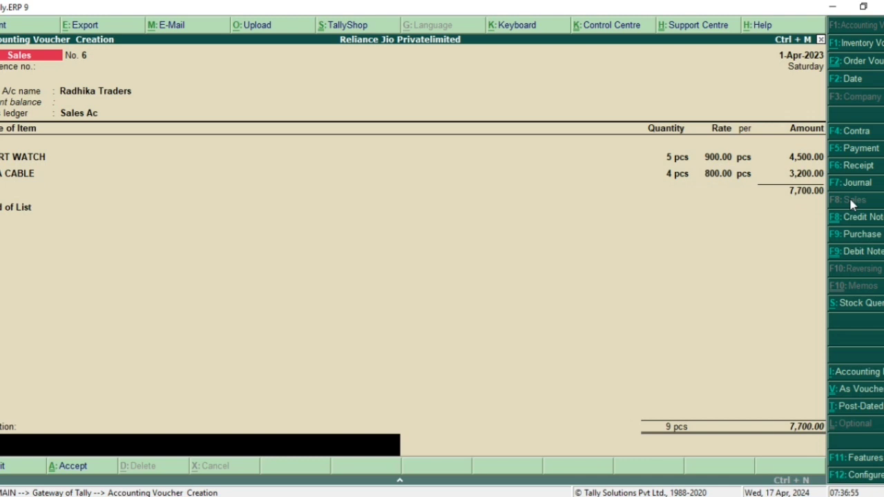
{"action": "type", "text": "GOODS SOLD T"}
{"action": "type", "text": "O CUSTO"}
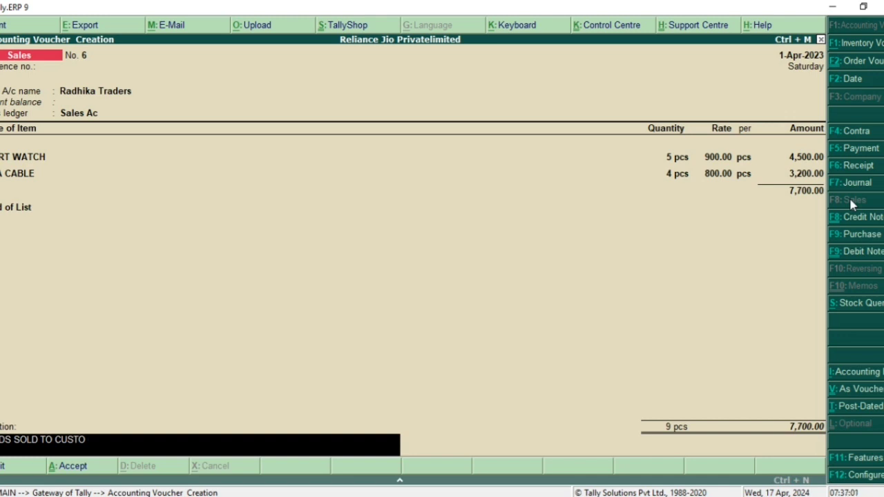
{"action": "type", "text": "MER"}
{"action": "key", "text": "Return"}
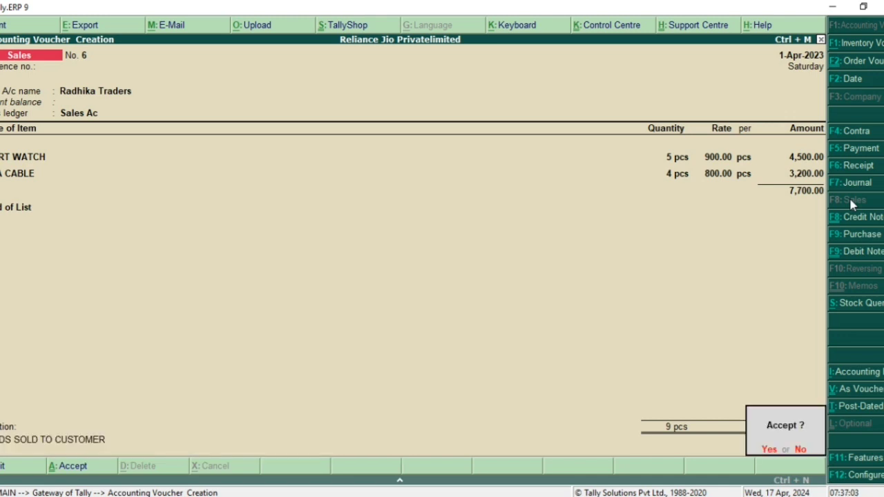
{"action": "key", "text": "y"}
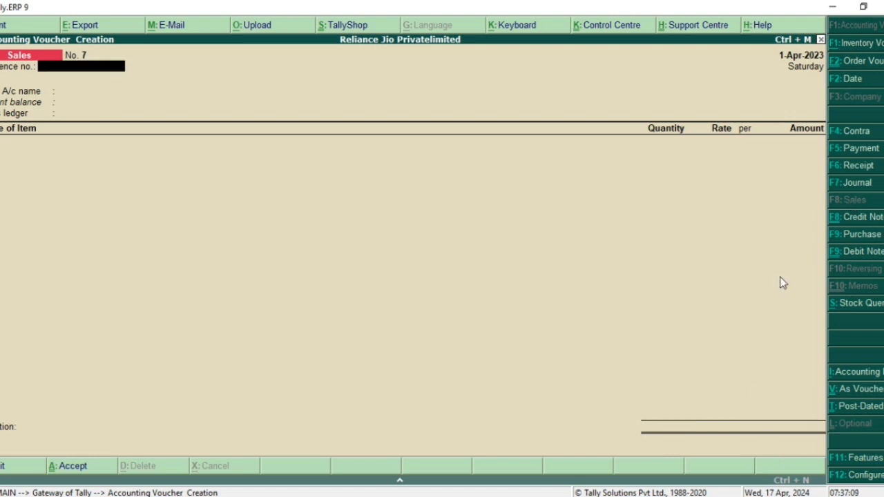
Step: Leave the new blank sales voucher and open the Statements of Inventory among the display reports
{"action": "key", "text": "Escape"}
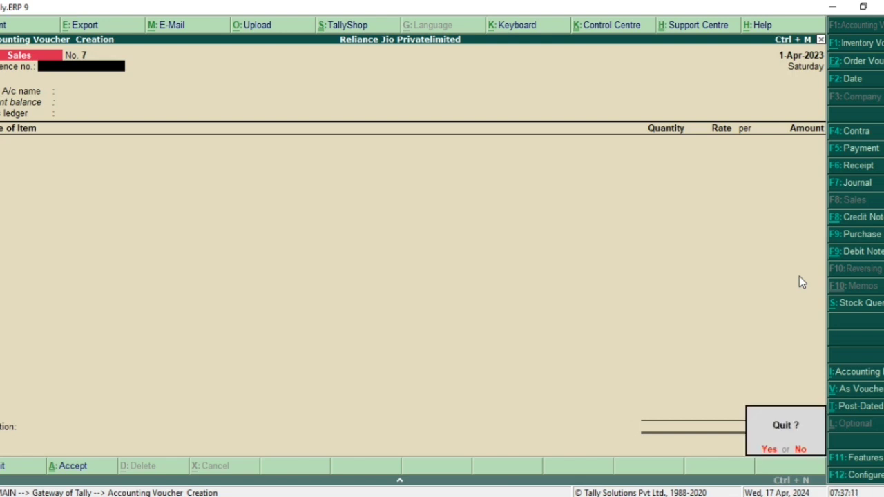
{"action": "key", "text": "y"}
{"action": "key", "text": "Down"}
{"action": "key", "text": "Down"}
{"action": "key", "text": "Down"}
{"action": "key", "text": "Down"}
{"action": "key", "text": "Down"}
{"action": "key", "text": "Down"}
{"action": "key", "text": "Down"}
{"action": "key", "text": "Down"}
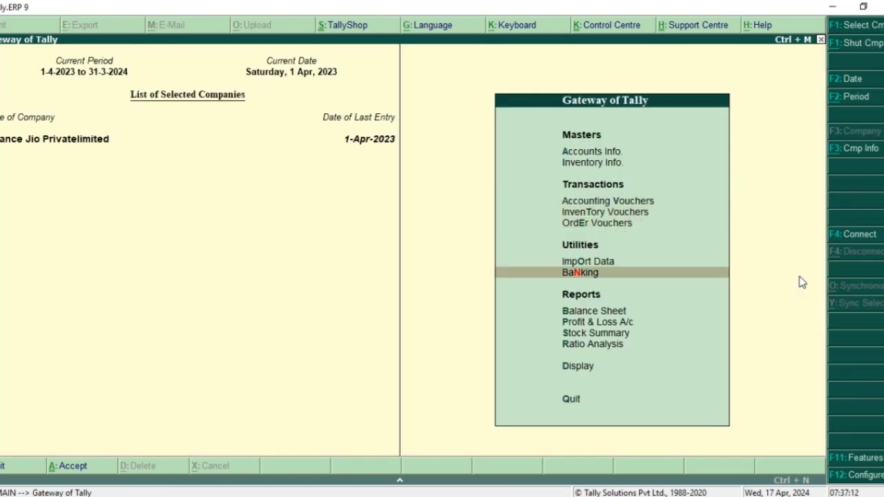
{"action": "key", "text": "Down"}
{"action": "key", "text": "Return"}
{"action": "key", "text": "Down"}
{"action": "key", "text": "Down"}
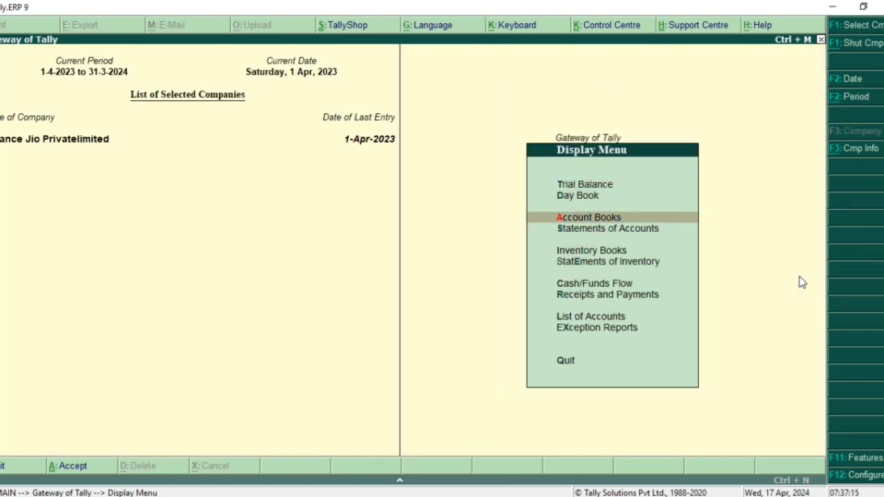
{"action": "key", "text": "Down"}
{"action": "key", "text": "Down"}
{"action": "key", "text": "Down"}
{"action": "key", "text": "Return"}
Step: Check Sale Bills Pending for any remaining Radhika Traders deliveries, and return to the Statements of Inventory
{"action": "key", "text": "Down"}
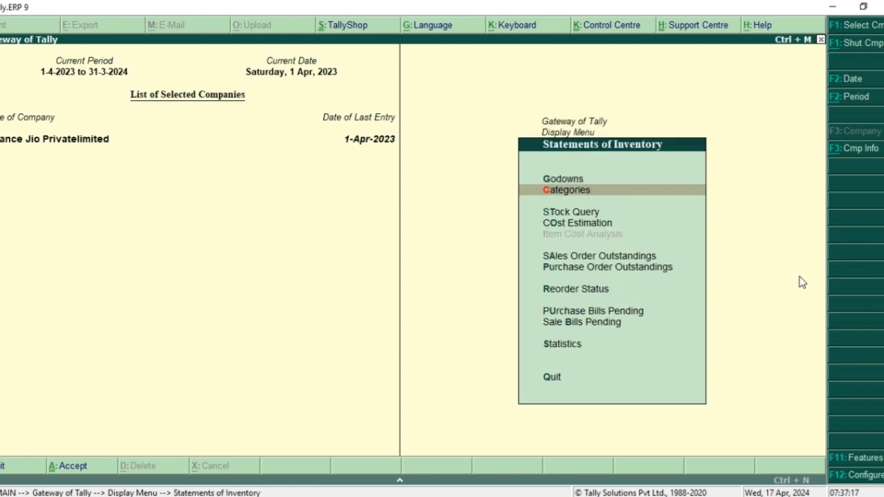
{"action": "key", "text": "Down"}
{"action": "key", "text": "Down"}
{"action": "key", "text": "Down"}
{"action": "key", "text": "Down"}
{"action": "key", "text": "Down"}
{"action": "key", "text": "Down"}
{"action": "key", "text": "Down"}
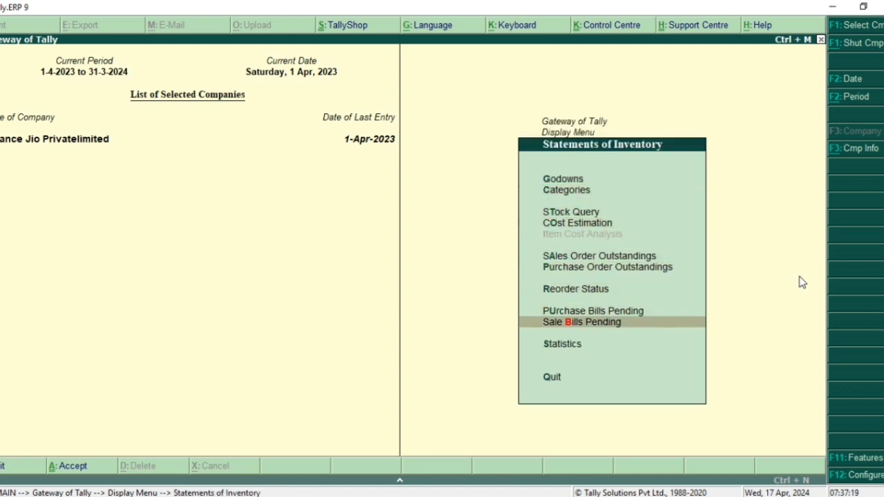
{"action": "key", "text": "Return"}
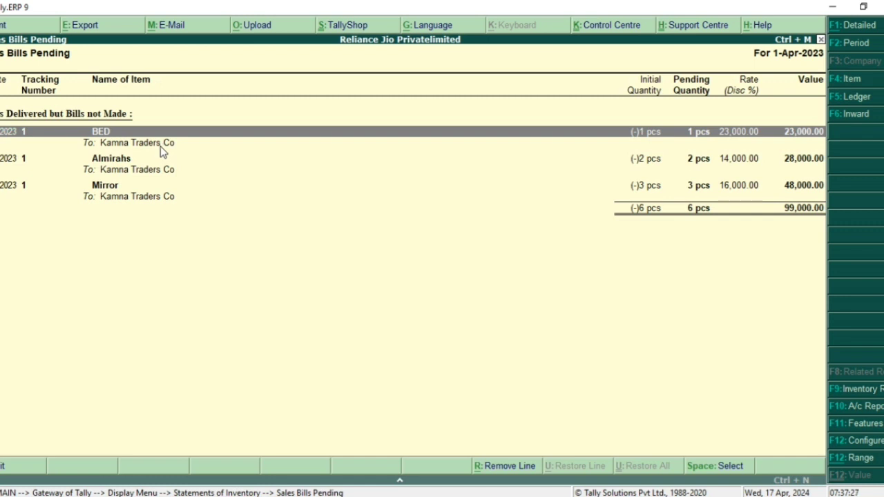
{"action": "key", "text": "Escape"}
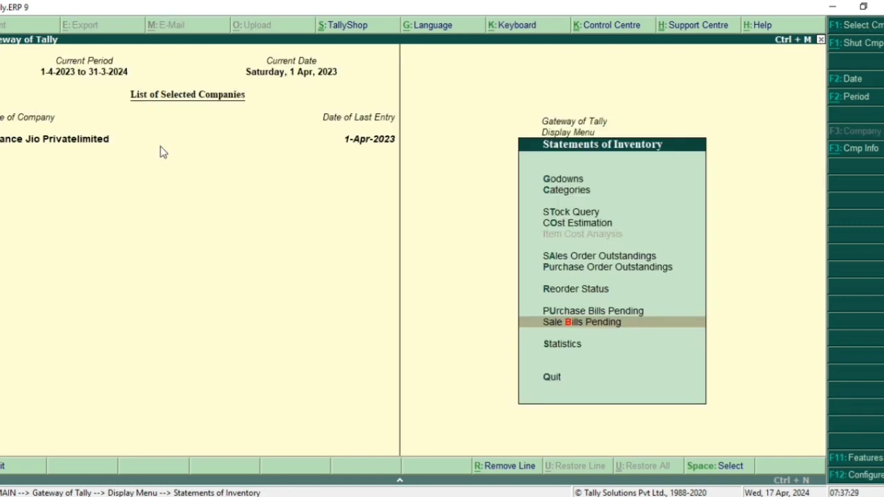
{"action": "key", "text": "Up"}
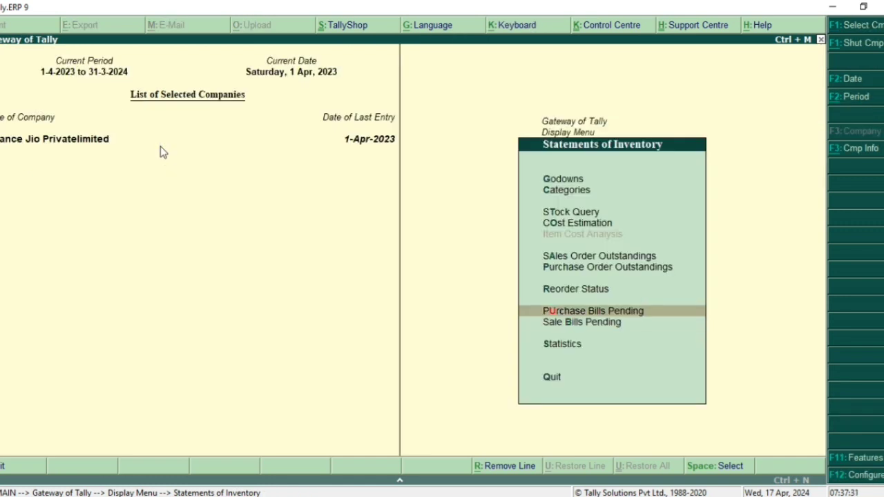
{"action": "key", "text": "Escape"}
{"action": "key", "text": "Up"}
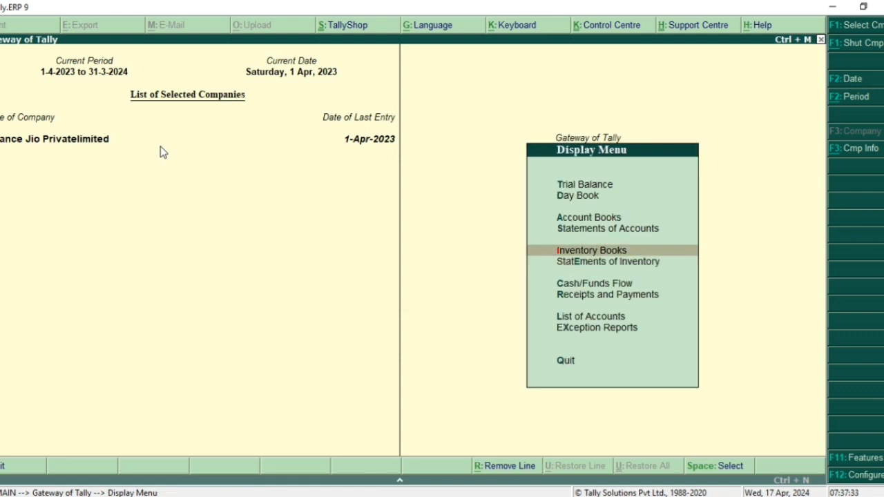
{"action": "key", "text": "Return"}
{"action": "key", "text": "Down"}
{"action": "key", "text": "Down"}
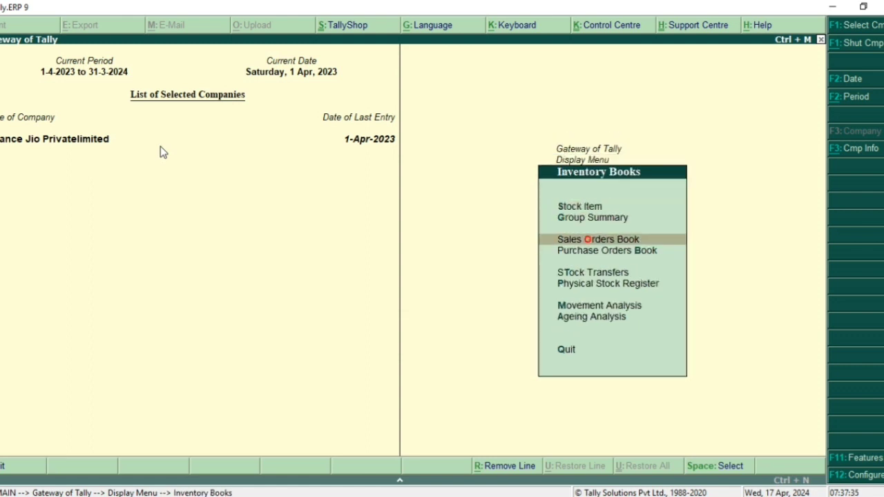
{"action": "key", "text": "Escape"}
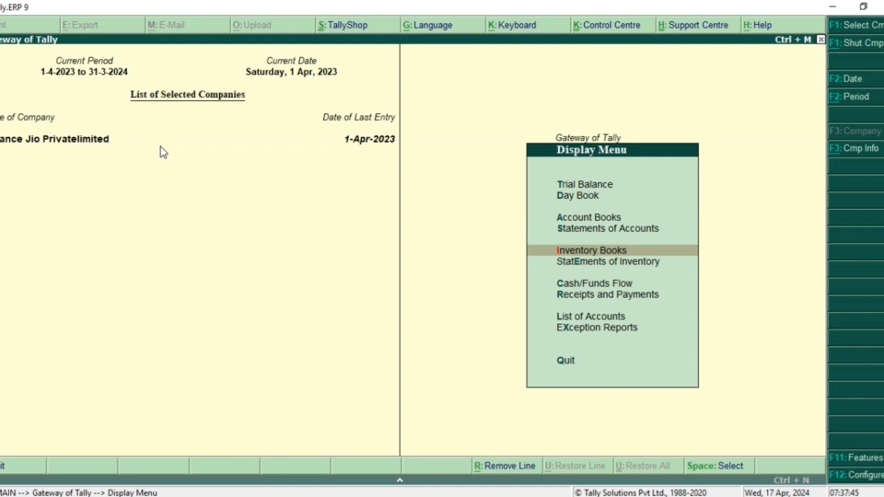
Step: Open the April voucher list of the Sales Register from the Account Books
{"action": "key", "text": "Up"}
{"action": "key", "text": "Up"}
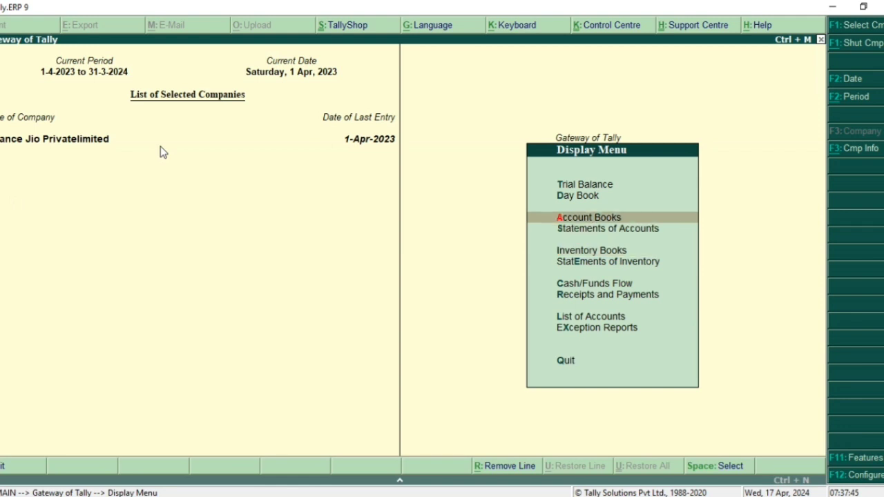
{"action": "key", "text": "Return"}
{"action": "key", "text": "Down"}
{"action": "key", "text": "Down"}
{"action": "key", "text": "Down"}
{"action": "key", "text": "Down"}
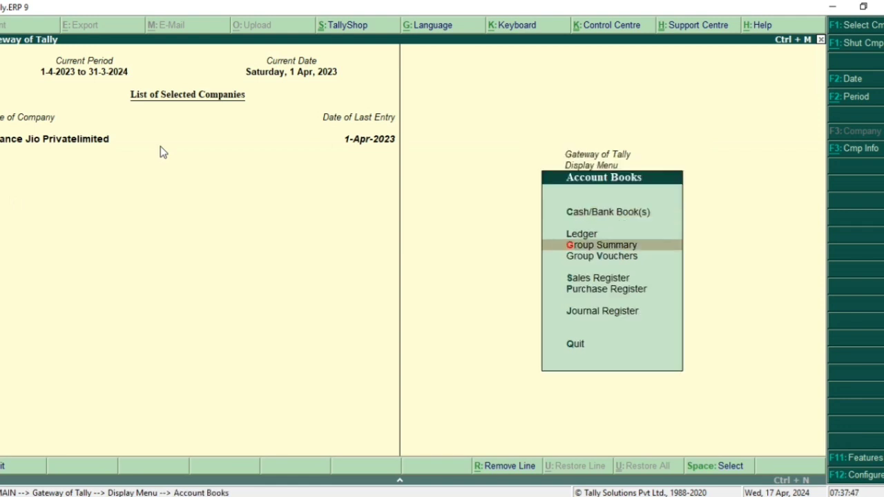
{"action": "key", "text": "Return"}
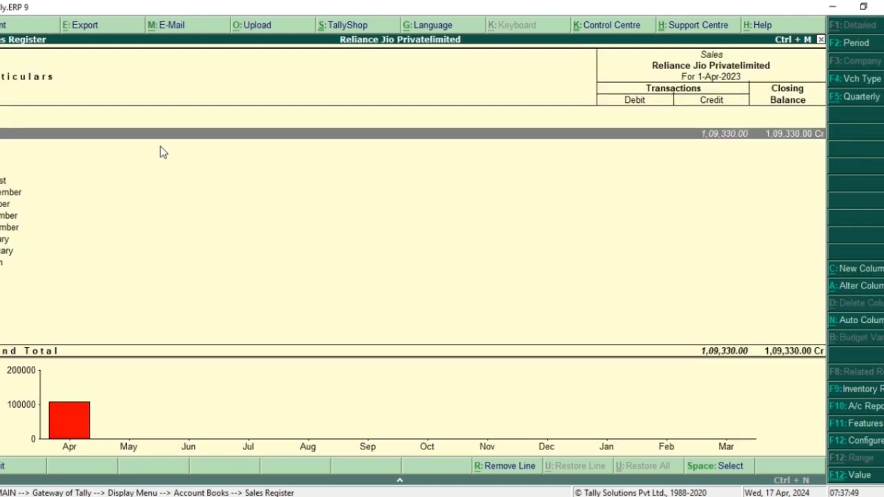
{"action": "key", "text": "Return"}
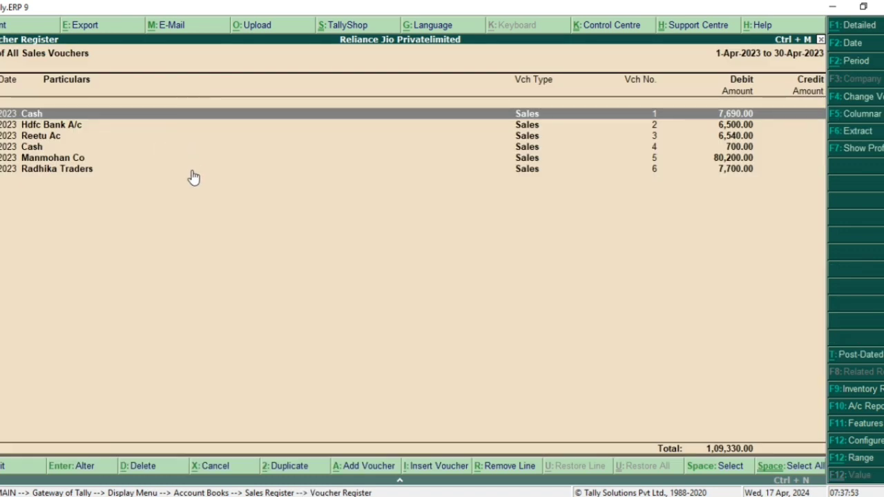
Step: Examine the Radhika Traders entry in the list of sales vouchers, and return to the Display Menu
{"action": "key", "text": "Down"}
{"action": "key", "text": "Down"}
{"action": "key", "text": "Down"}
{"action": "key", "text": "Down"}
{"action": "key", "text": "Down"}
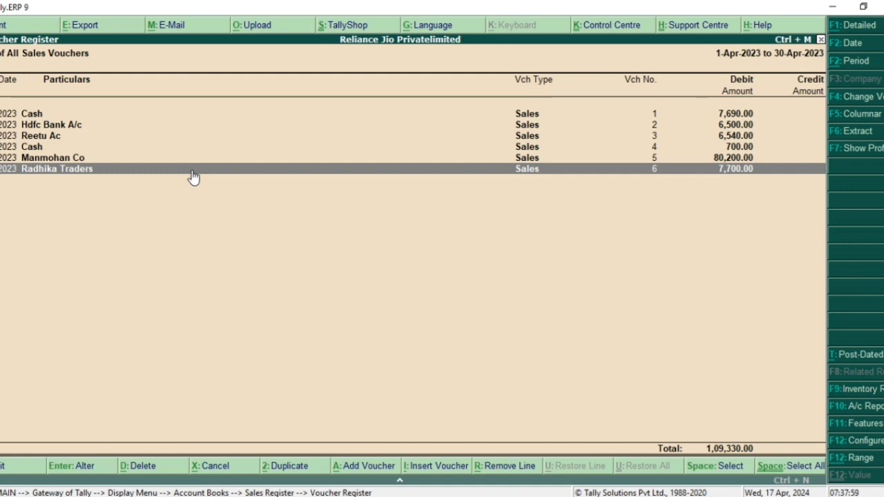
{"action": "key", "text": "Escape"}
{"action": "key", "text": "Escape"}
{"action": "key", "text": "Escape"}
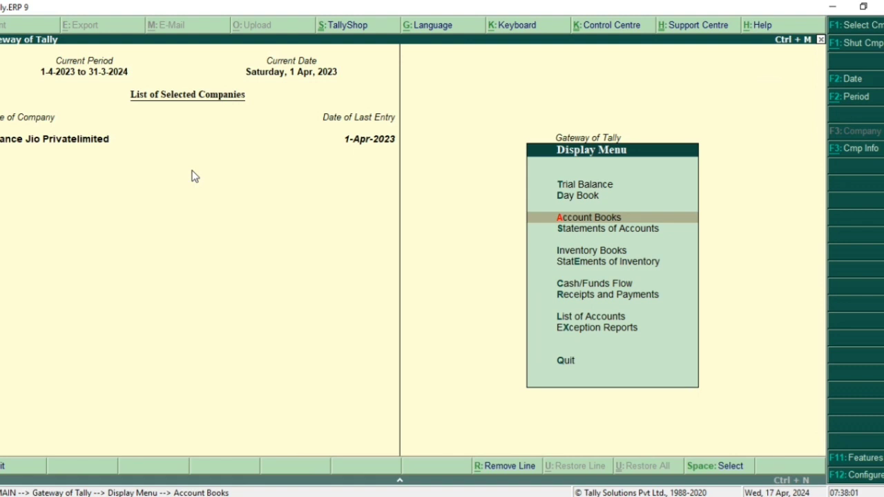
Step: Return to the Gateway of Tally and start a new payment voucher under Accounting Vouchers
{"action": "key", "text": "Escape"}
{"action": "key", "text": "Up"}
{"action": "key", "text": "Up"}
{"action": "key", "text": "Up"}
{"action": "key", "text": "Up"}
{"action": "key", "text": "Up"}
{"action": "key", "text": "Up"}
{"action": "key", "text": "Up"}
{"action": "key", "text": "Up"}
{"action": "key", "text": "Up"}
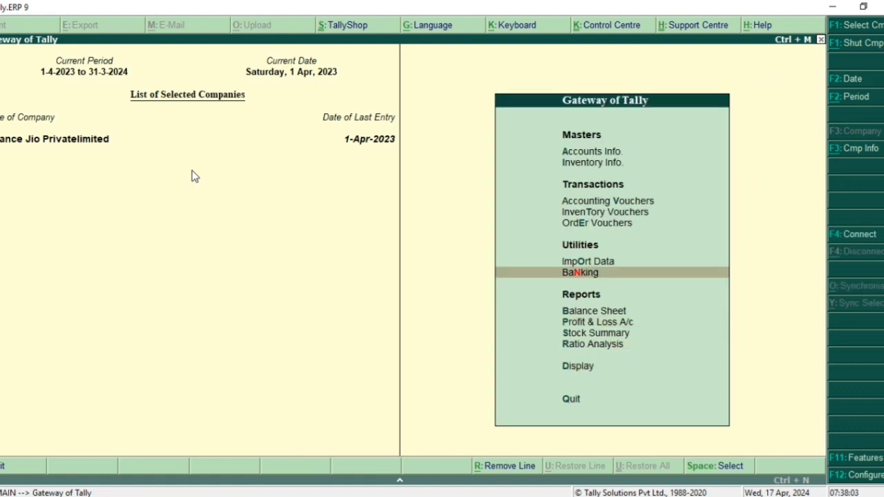
{"action": "key", "text": "Up"}
{"action": "key", "text": "Down"}
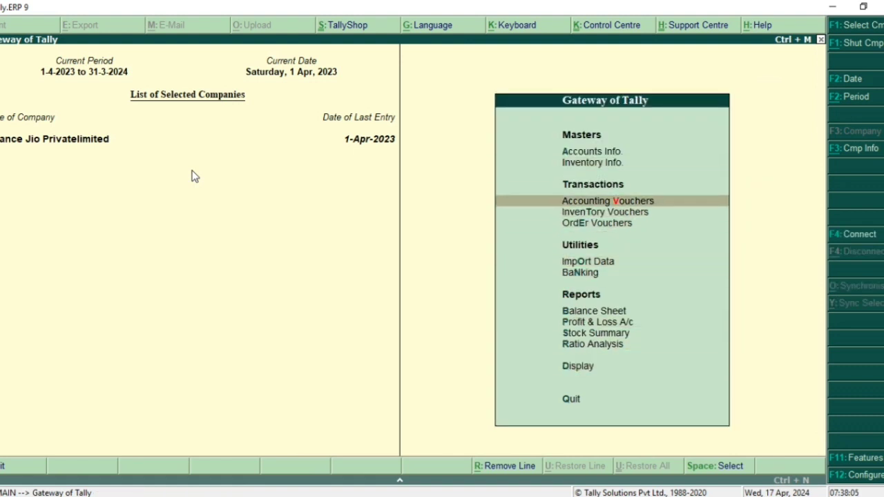
{"action": "key", "text": "Return"}
{"action": "key", "text": "Return"}
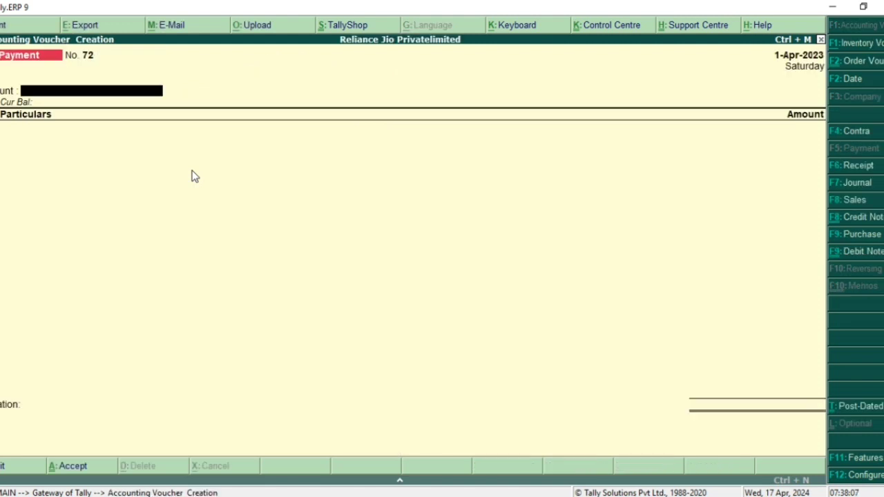
Step: Set Cash as the payment account and enter Radhika Traders with an amount of 7700
{"action": "key", "text": "Return"}
{"action": "type", "text": "RADHIK"}
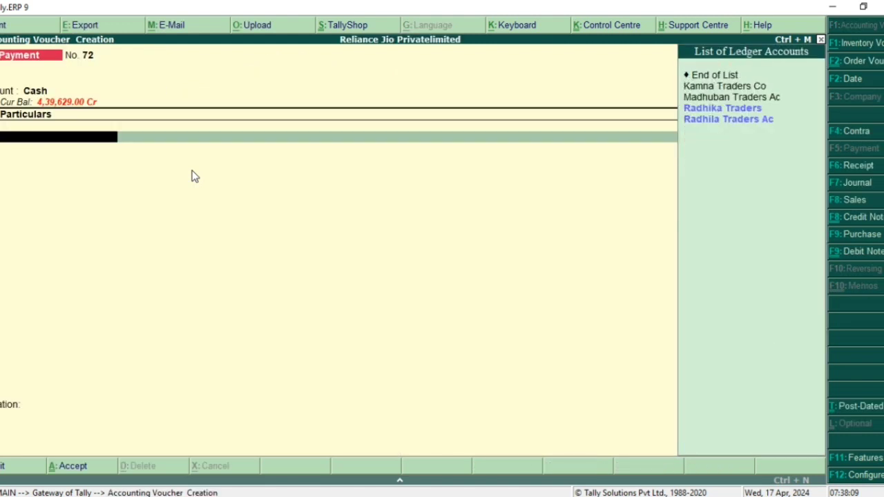
{"action": "key", "text": "Return"}
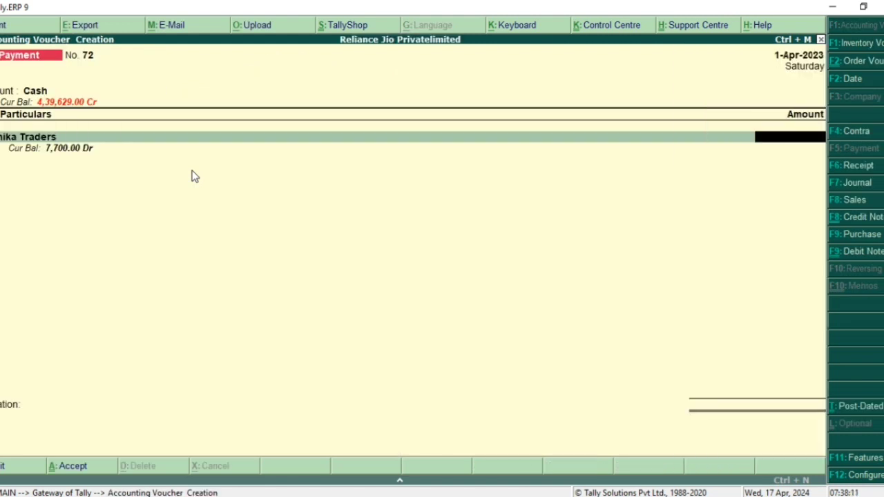
{"action": "type", "text": "7700"}
{"action": "key", "text": "Return"}
Step: Allocate 7,700.00 Cr as Agst Ref to pending bill 6 in the Radhika Traders bill-wise details
{"action": "key", "text": "Return"}
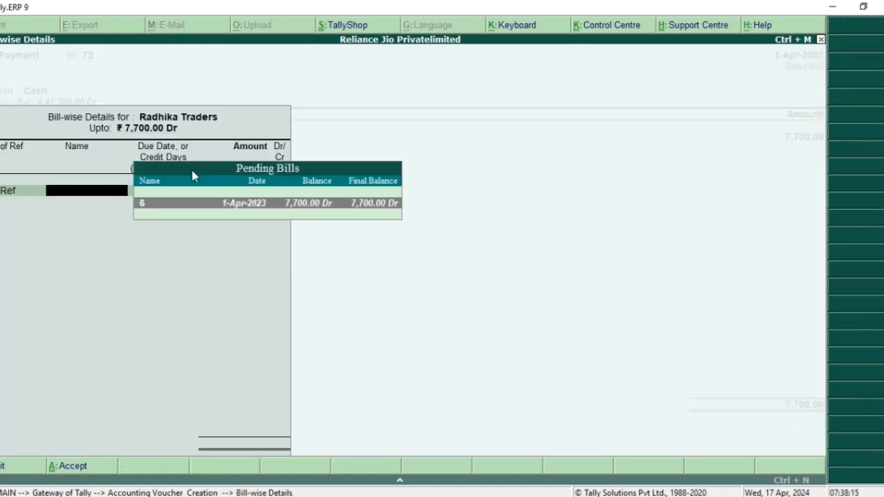
{"action": "key", "text": "Return"}
{"action": "key", "text": "Return"}
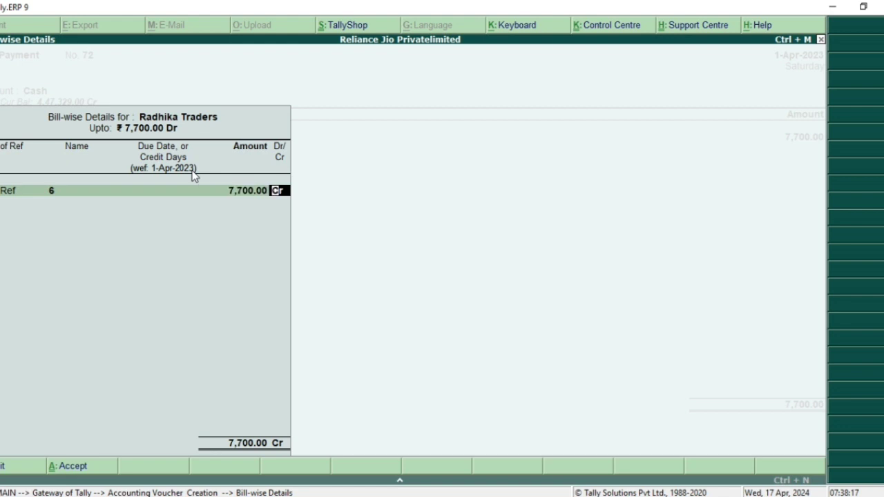
{"action": "key", "text": "Return"}
{"action": "key", "text": "Return"}
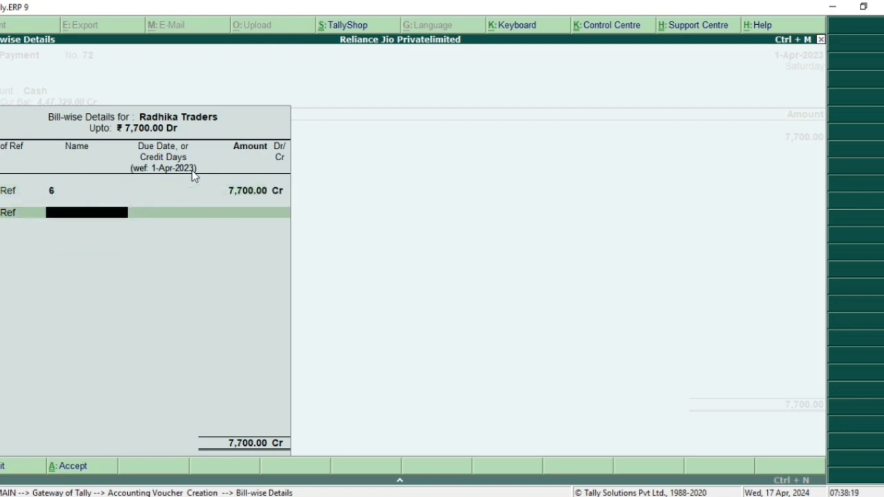
Step: Add an On Account allocation of 15,400.00 Dr to the bill-wise details and return to the payment voucher
{"action": "key", "text": "BackSpace"}
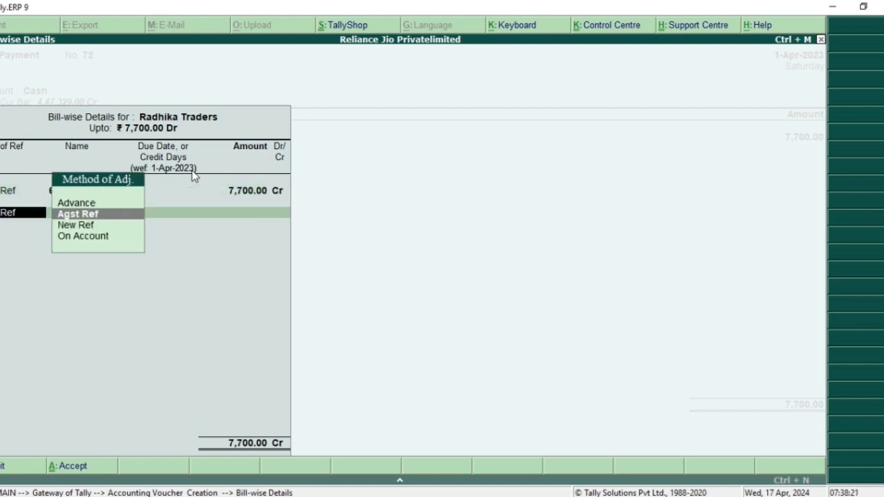
{"action": "key", "text": "Down"}
{"action": "key", "text": "Down"}
{"action": "key", "text": "Return"}
{"action": "key", "text": "Return"}
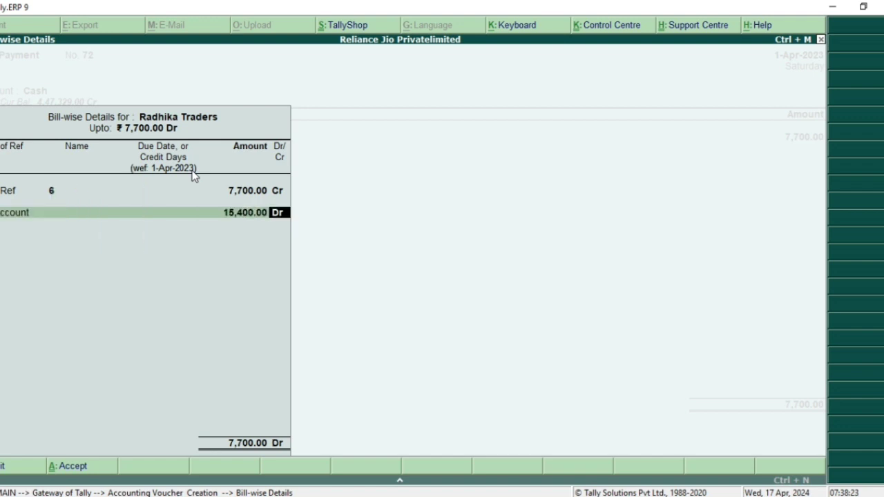
{"action": "key", "text": "Return"}
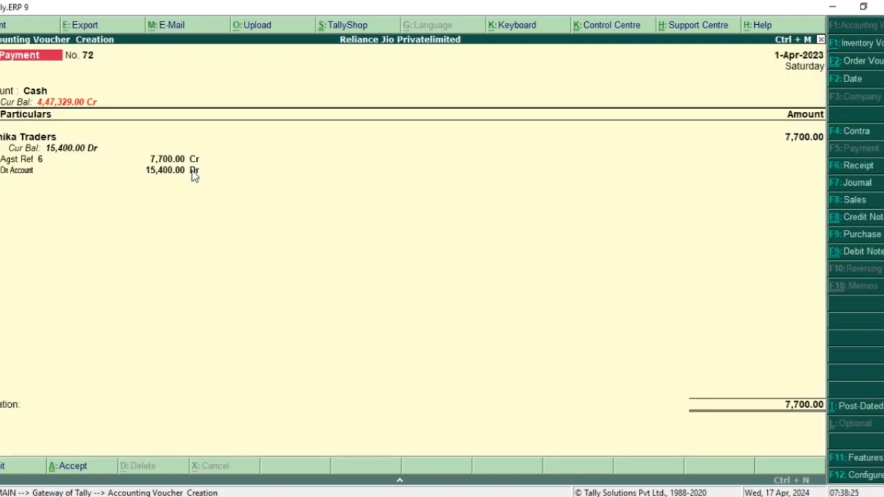
Step: Save the Radhika Traders payment voucher without a narration, and leave the new blank voucher for the Gateway of Tally
{"action": "key", "text": "Return"}
{"action": "key", "text": "Escape"}
{"action": "key", "text": "Return"}
{"action": "key", "text": "Return"}
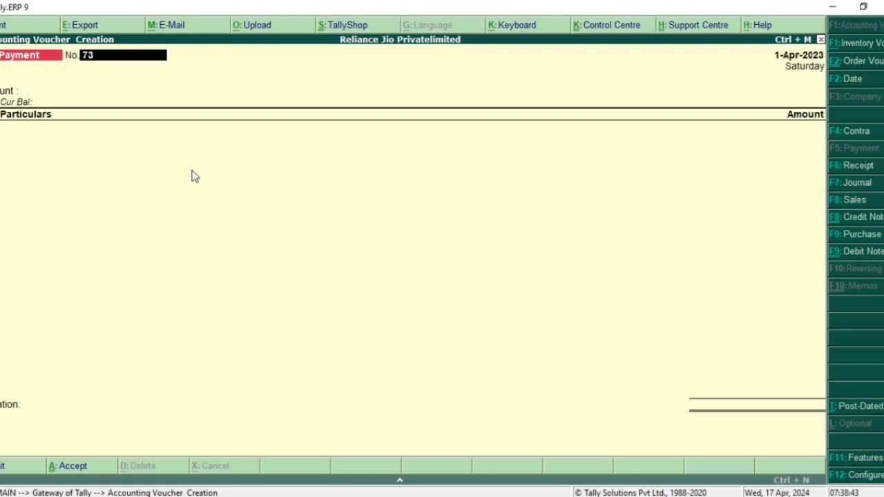
{"action": "key", "text": "BackSpace"}
{"action": "key", "text": "Escape"}
{"action": "key", "text": "Return"}
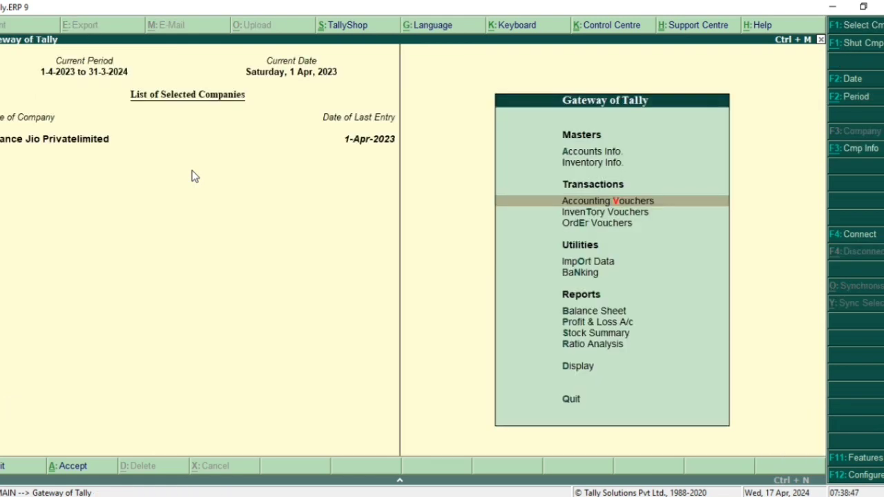